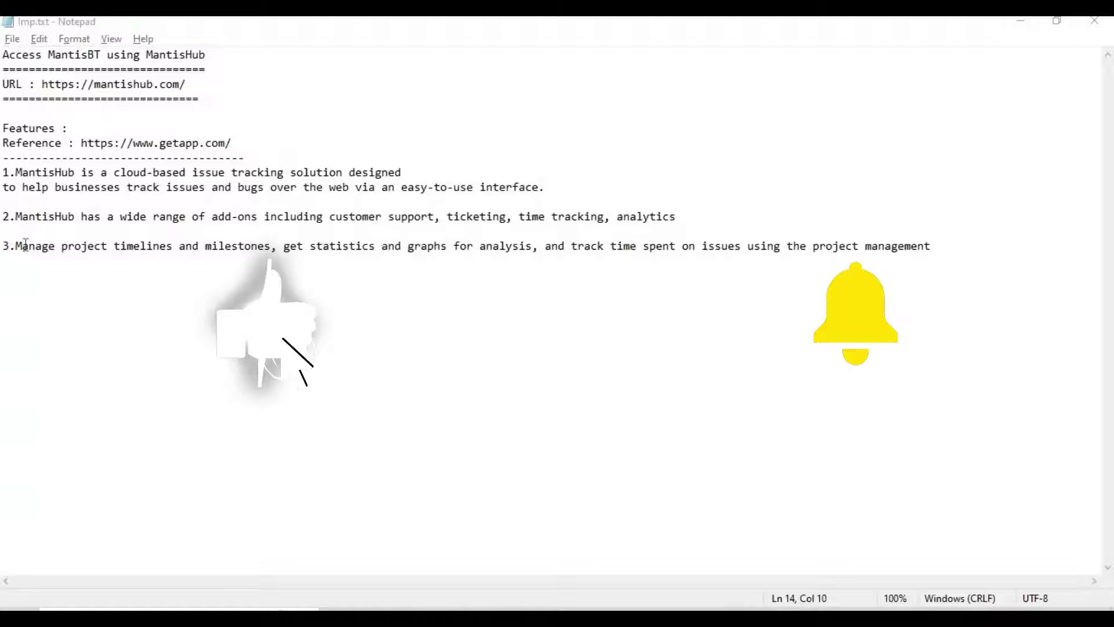
# Step: Highlight the MantisHub web address, Features heading and numbered feature points in Imp.txt
pyautogui.moveTo(187, 84); pyautogui.dragTo(134, 85)
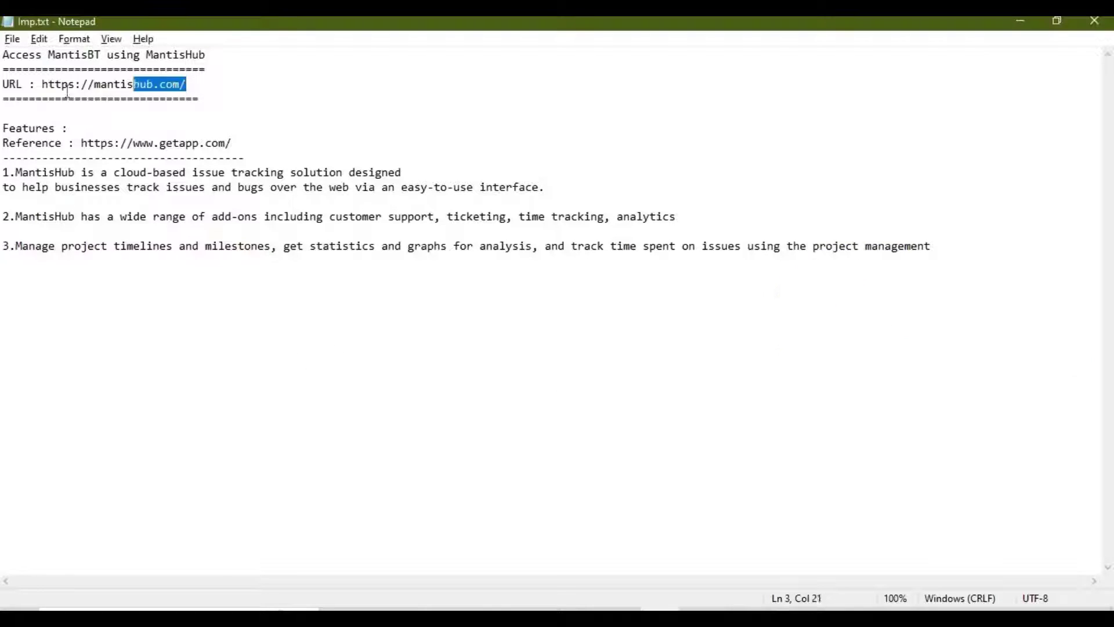
pyautogui.moveTo(66, 92); pyautogui.dragTo(42, 84)
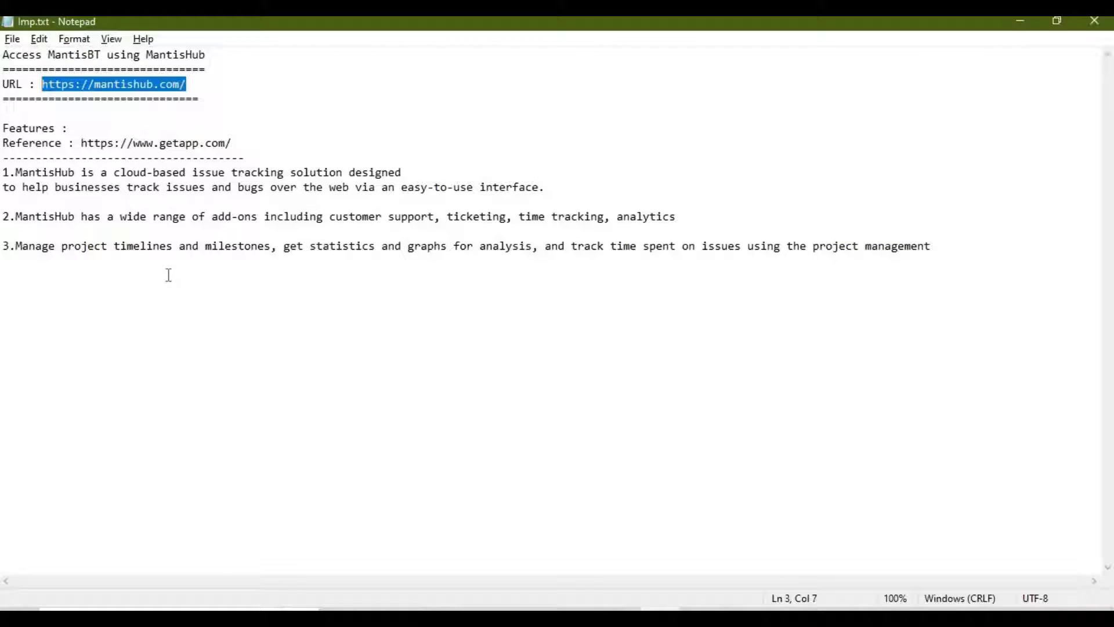
pyautogui.moveTo(75, 128); pyautogui.dragTo(3, 129)
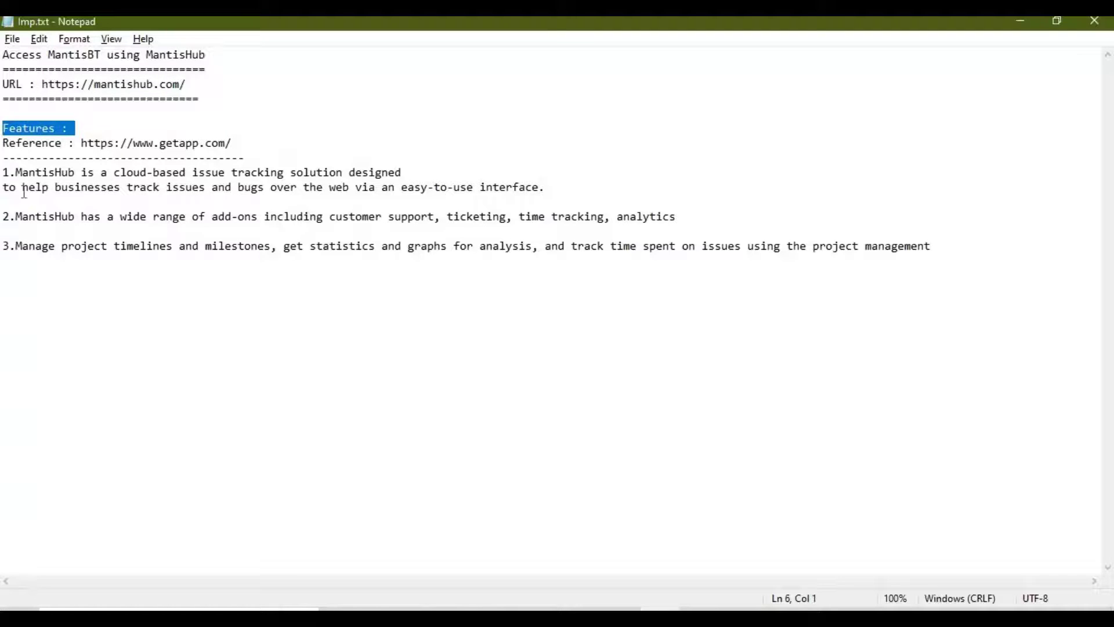
pyautogui.moveTo(2, 172); pyautogui.dragTo(52, 273)
pyautogui.click(93, 246)
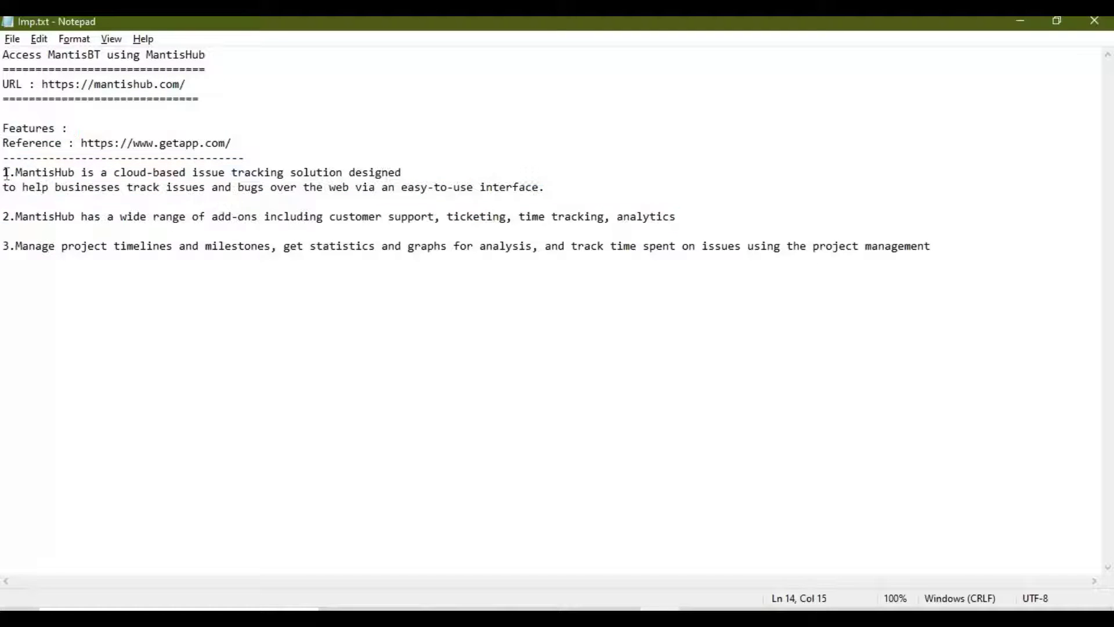
# Step: Highlight the Reference line, its getapp address, and MantisHub in the first feature point
pyautogui.click(242, 143)
pyautogui.moveTo(233, 143); pyautogui.dragTo(3, 143)
pyautogui.click(3, 158)
pyautogui.moveTo(80, 143); pyautogui.dragTo(232, 142)
pyautogui.click(364, 246)
pyautogui.moveTo(76, 173); pyautogui.dragTo(2, 177)
pyautogui.click(178, 187)
# Step: Highlight the MantisHub URL again and bring the MantisHub homepage to the front in Chrome
pyautogui.moveTo(195, 85); pyautogui.dragTo(3, 84)
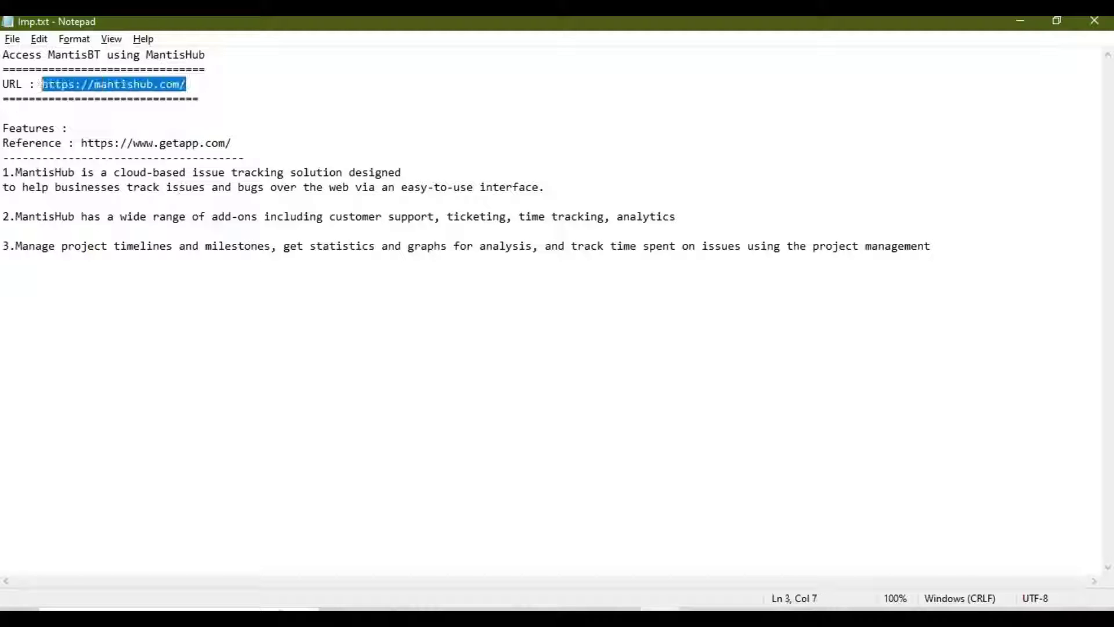
pyautogui.click(407, 124)
pyautogui.moveTo(194, 85); pyautogui.dragTo(35, 85)
pyautogui.click(4, 99)
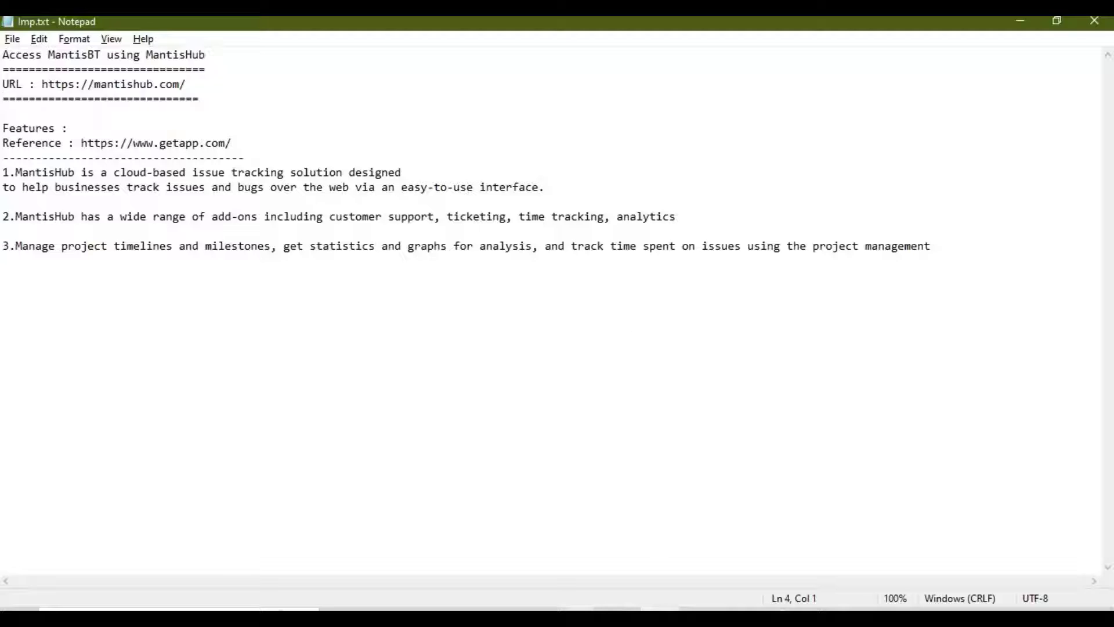
pyautogui.click(582, 609)
pyautogui.click(637, 522)
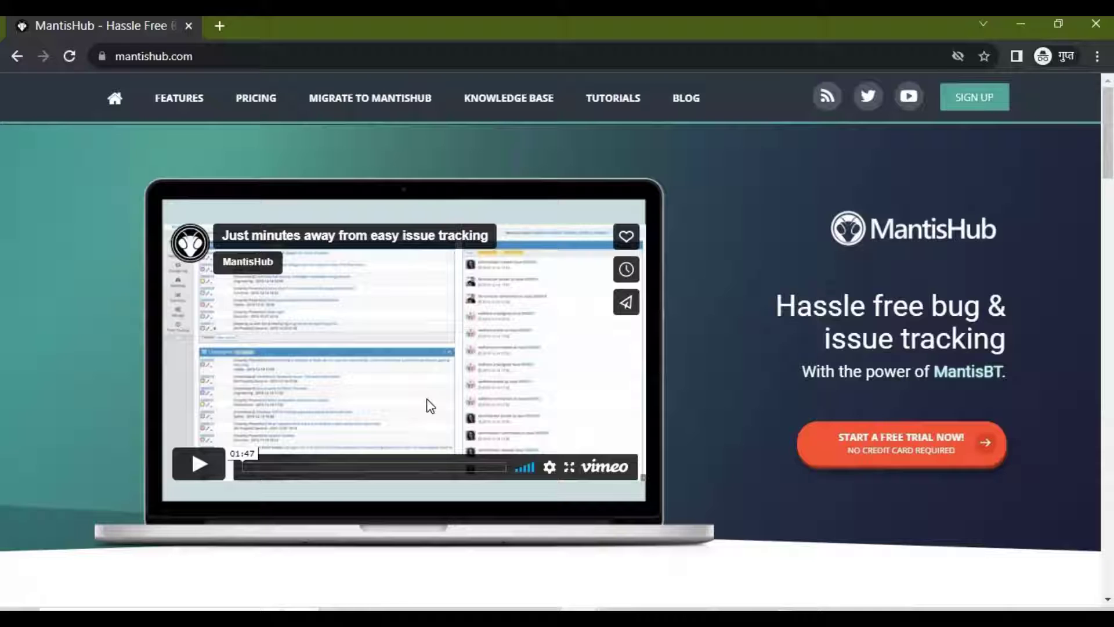
pyautogui.scroll(-1, 747, 325)
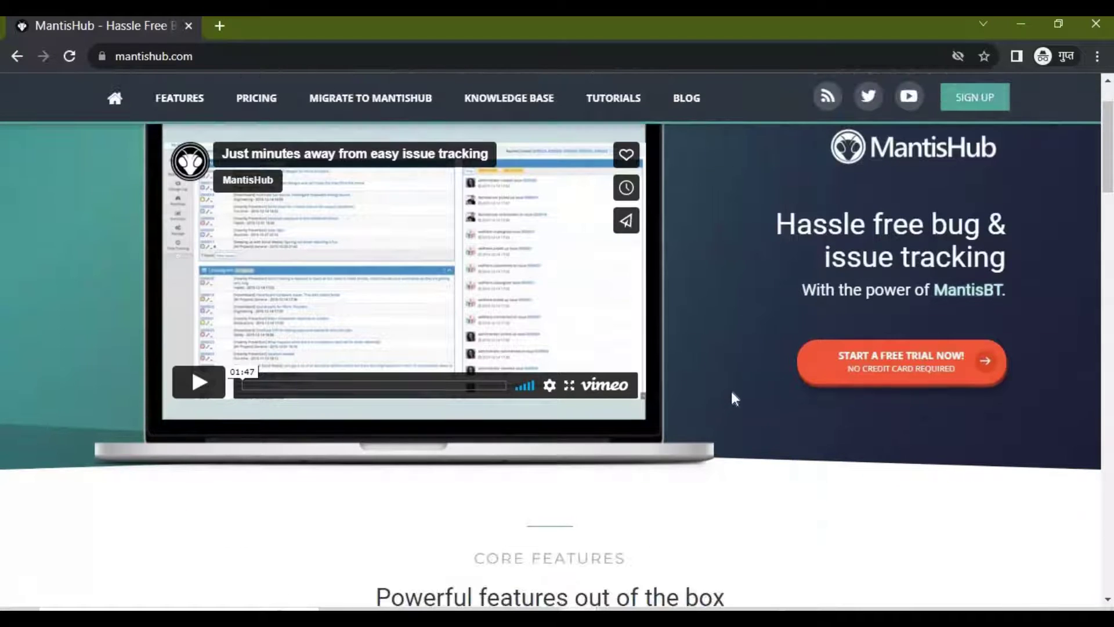
pyautogui.click(703, 372)
pyautogui.scroll(1, 787, 418)
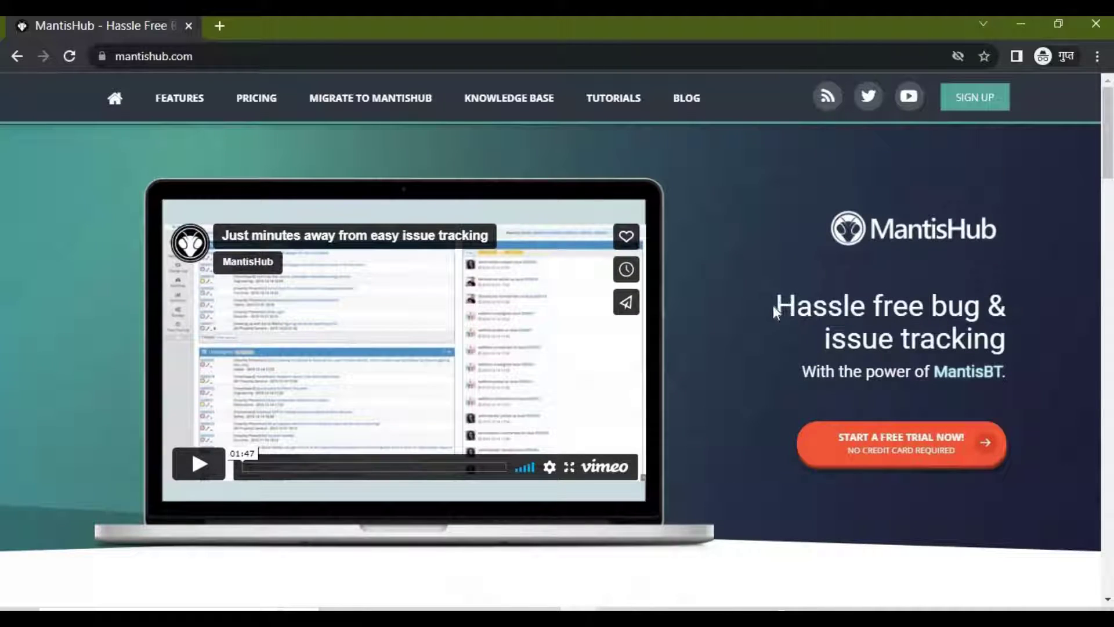
pyautogui.moveTo(773, 305); pyautogui.dragTo(1020, 326)
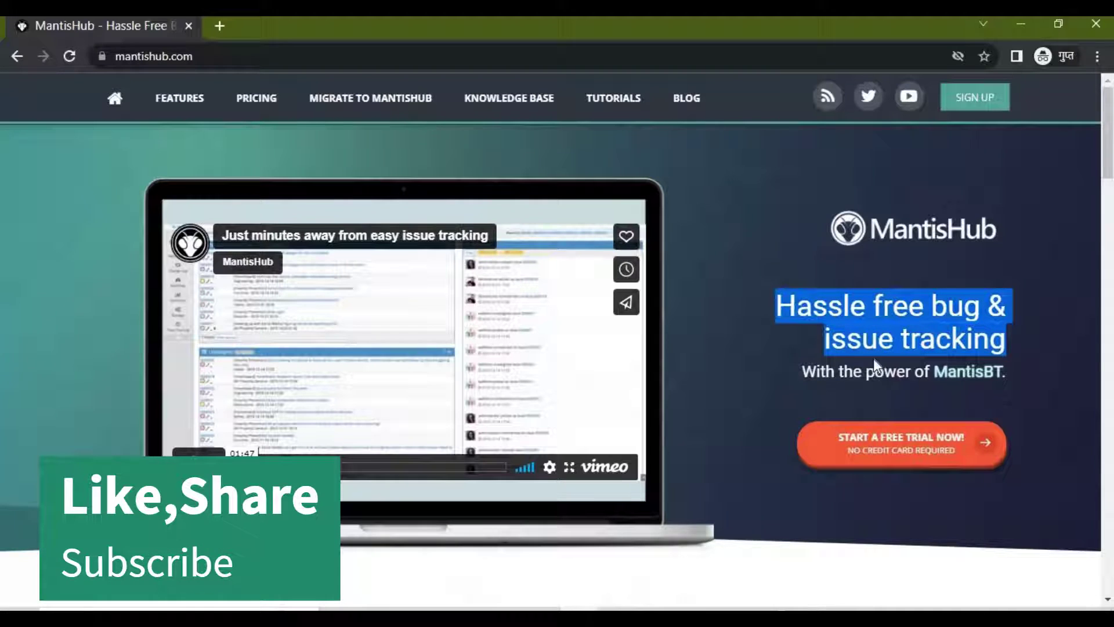
pyautogui.scroll(-2, 749, 438)
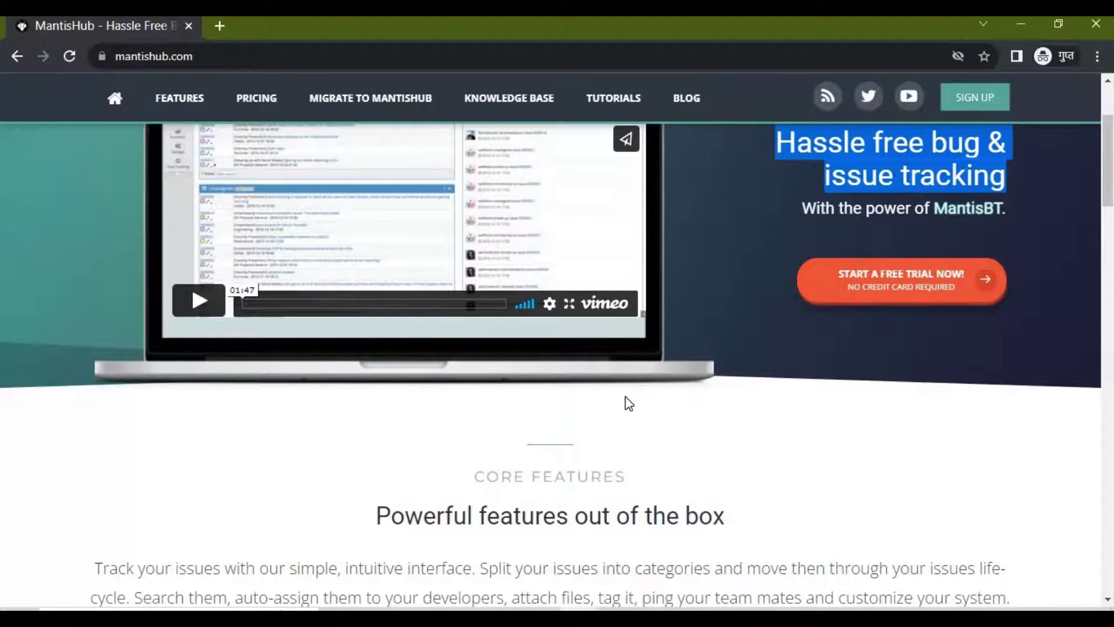
pyautogui.scroll(-1, 629, 404)
pyautogui.scroll(-1, 627, 403)
pyautogui.scroll(-1, 502, 393)
pyautogui.scroll(-1, 410, 398)
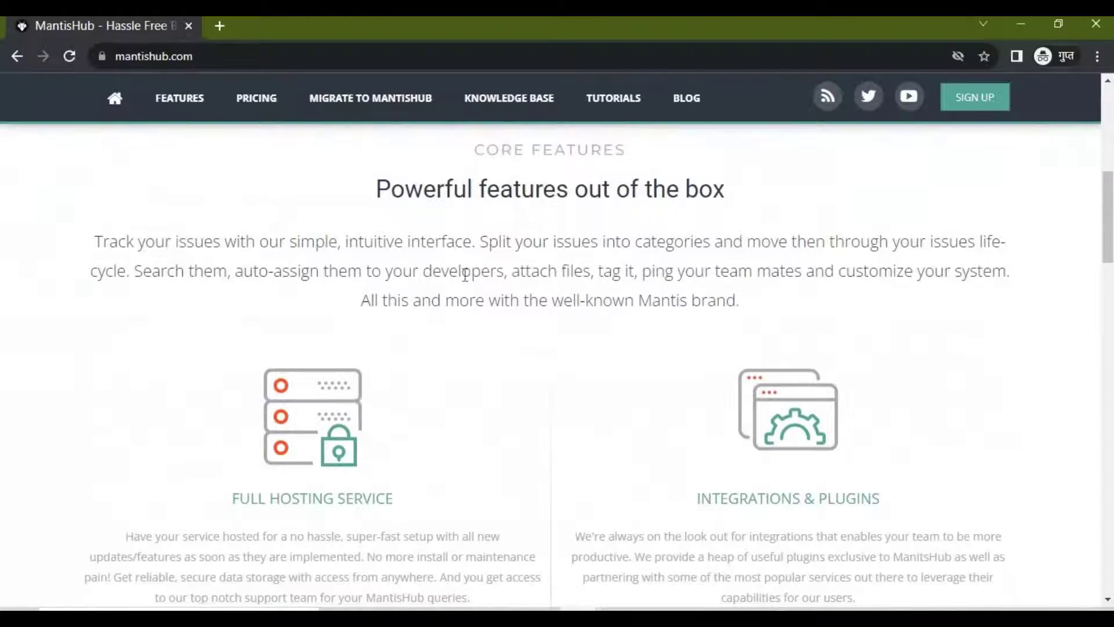
# Step: Highlight the 'Powerful features' and 'PROJECT MANAGEMENT' headings, then start the free trial signup
pyautogui.moveTo(374, 186); pyautogui.dragTo(754, 206)
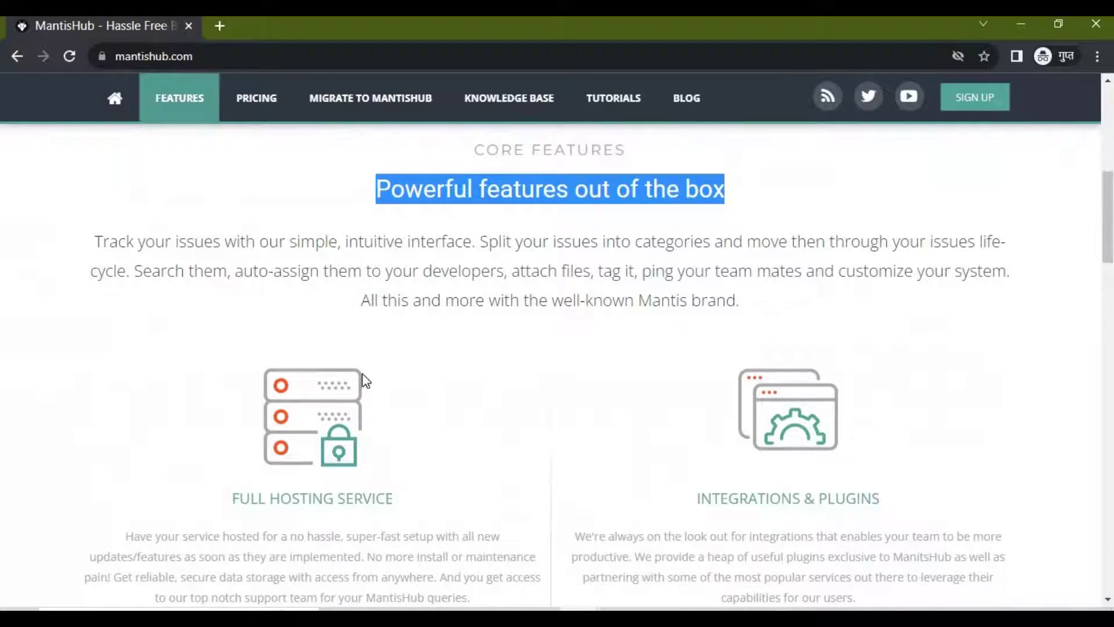
pyautogui.scroll(-2, 487, 392)
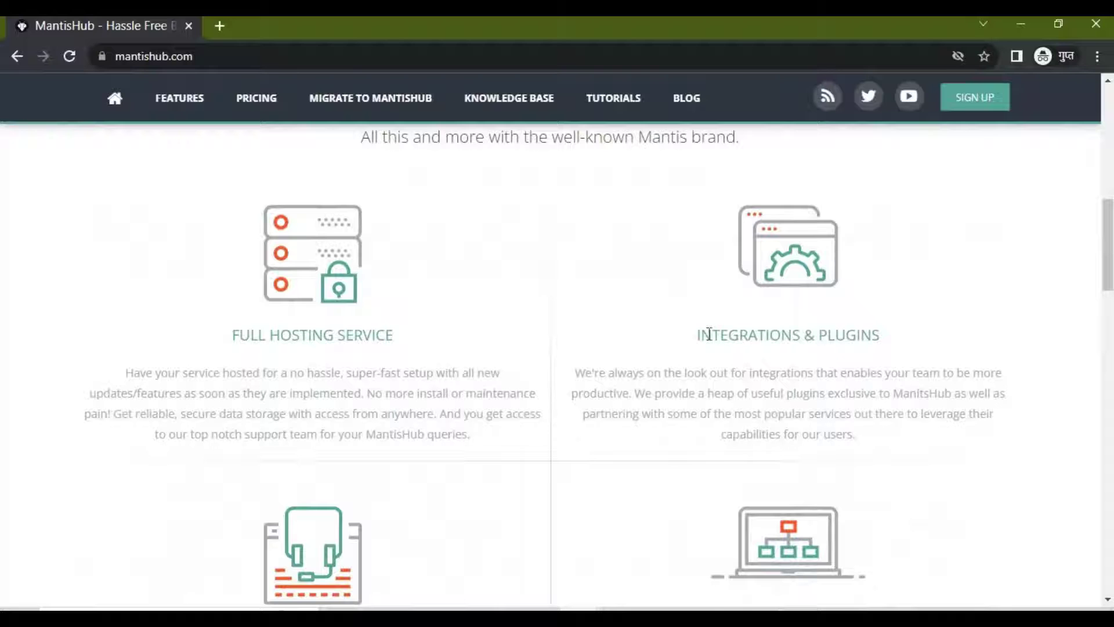
pyautogui.moveTo(697, 334); pyautogui.dragTo(826, 334)
pyautogui.scroll(-1, 704, 405)
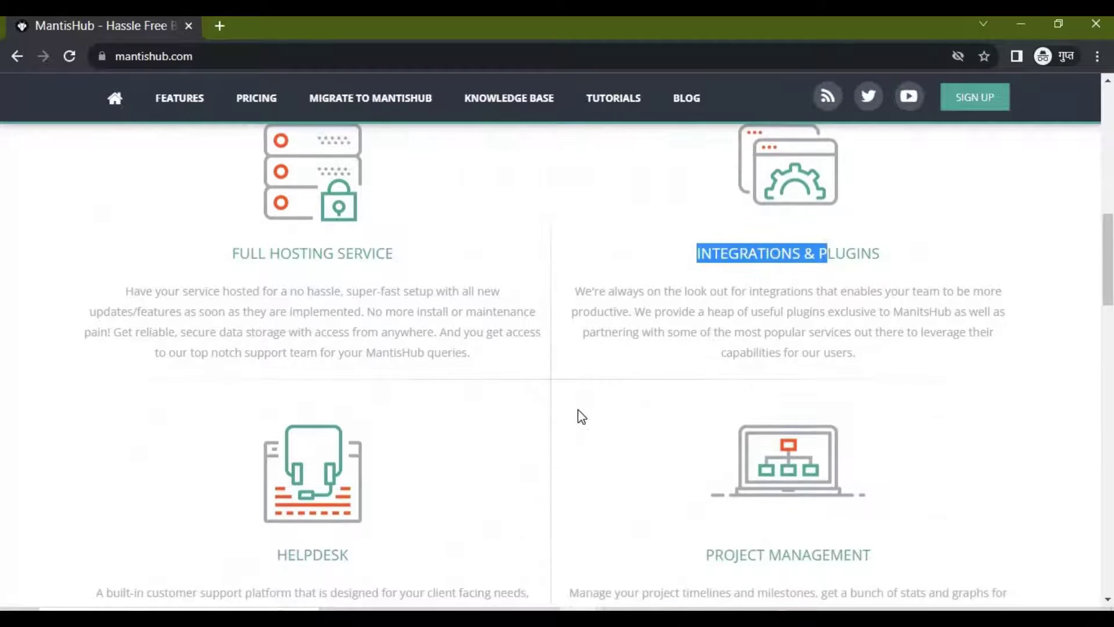
pyautogui.scroll(-3, 581, 418)
pyautogui.moveTo(278, 309); pyautogui.dragTo(396, 316)
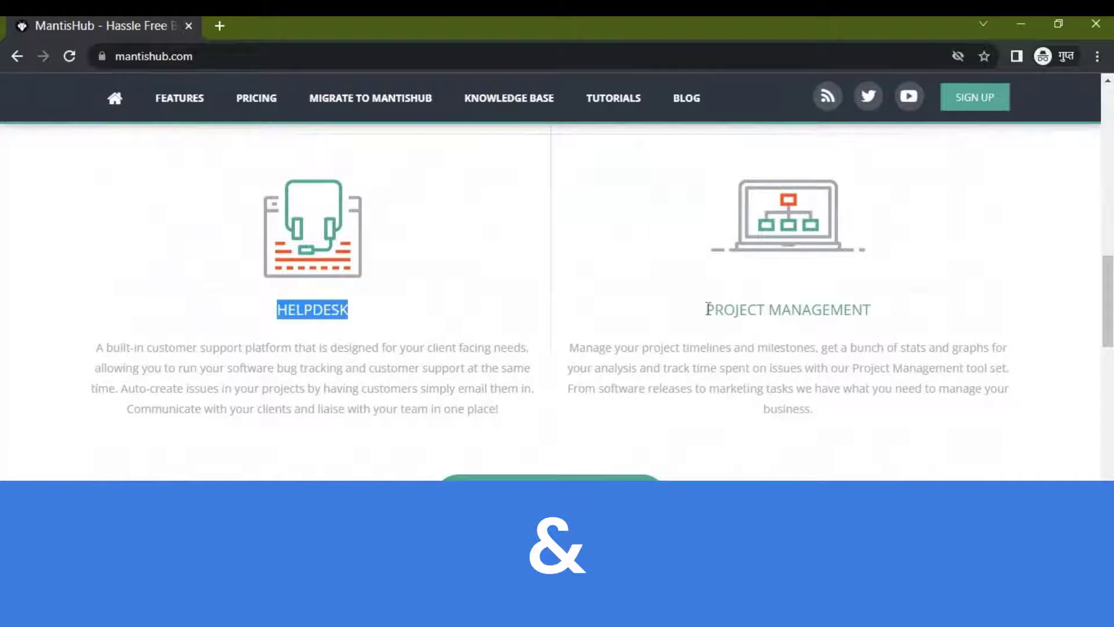
pyautogui.moveTo(707, 309); pyautogui.dragTo(870, 312)
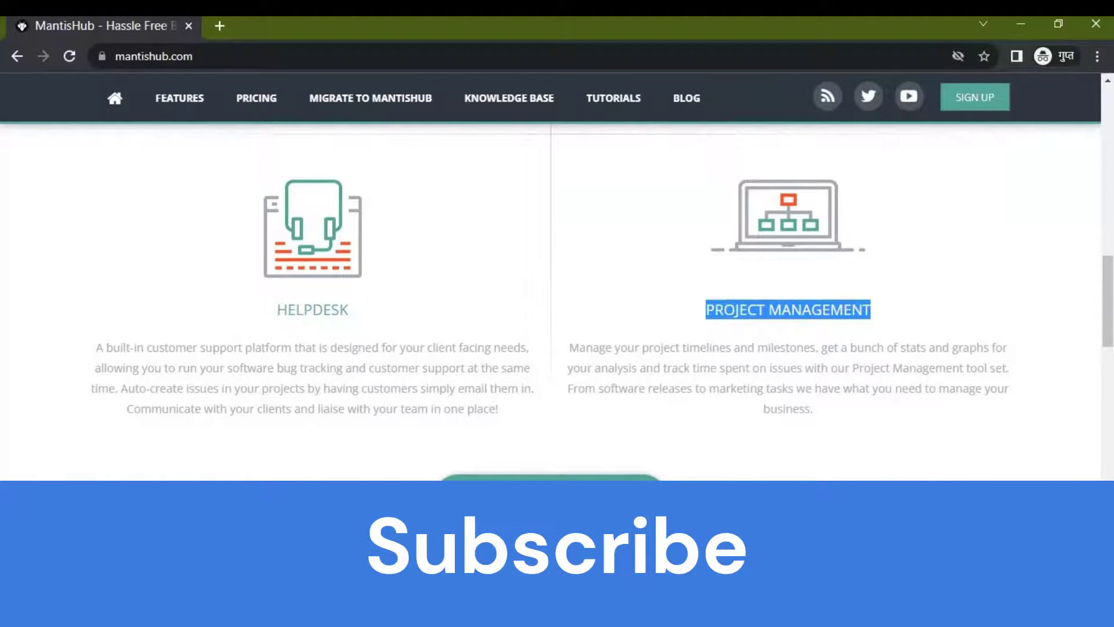
pyautogui.scroll(5, 584, 436)
pyautogui.scroll(5, 615, 462)
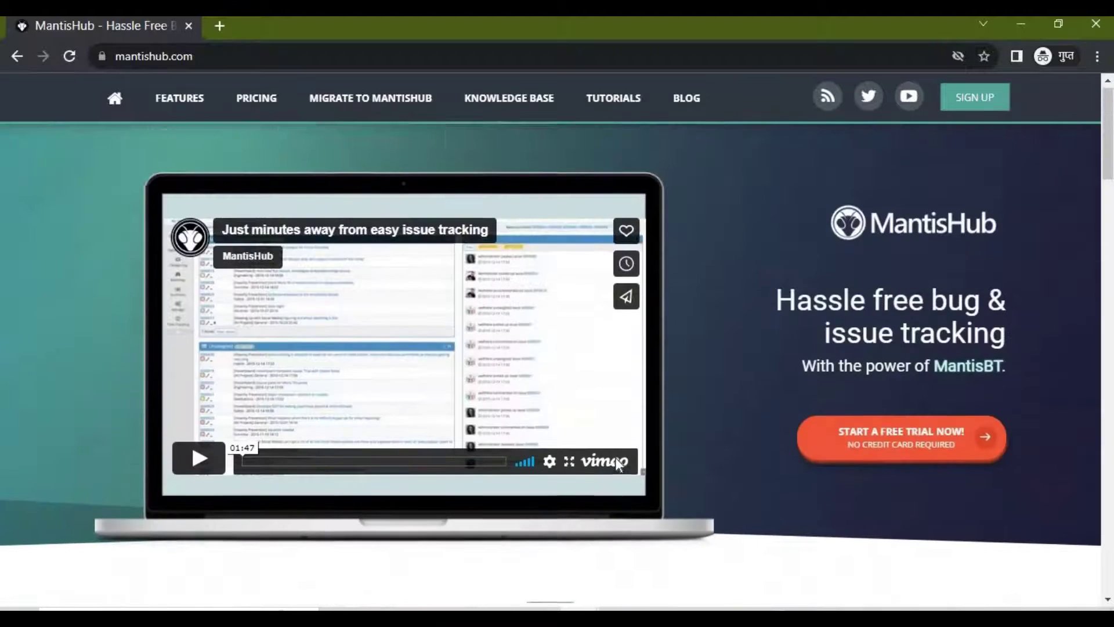
pyautogui.click(901, 458)
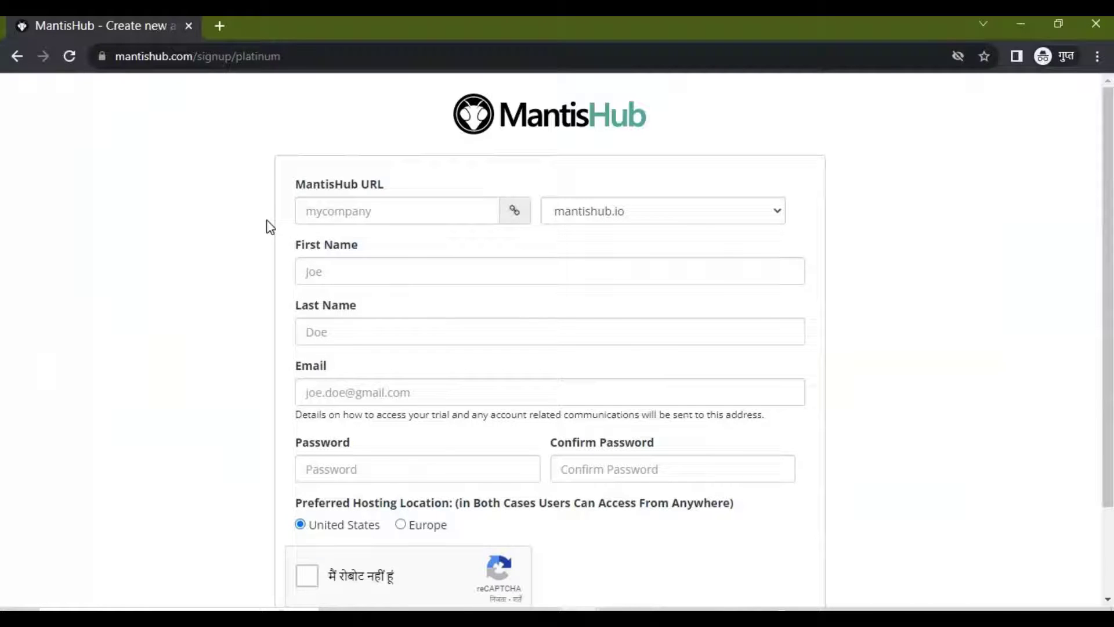
# Step: Inspect the mantishub.com/signup/platinum address and the MantisHub URL label on the form
pyautogui.click(287, 56)
pyautogui.press('End')
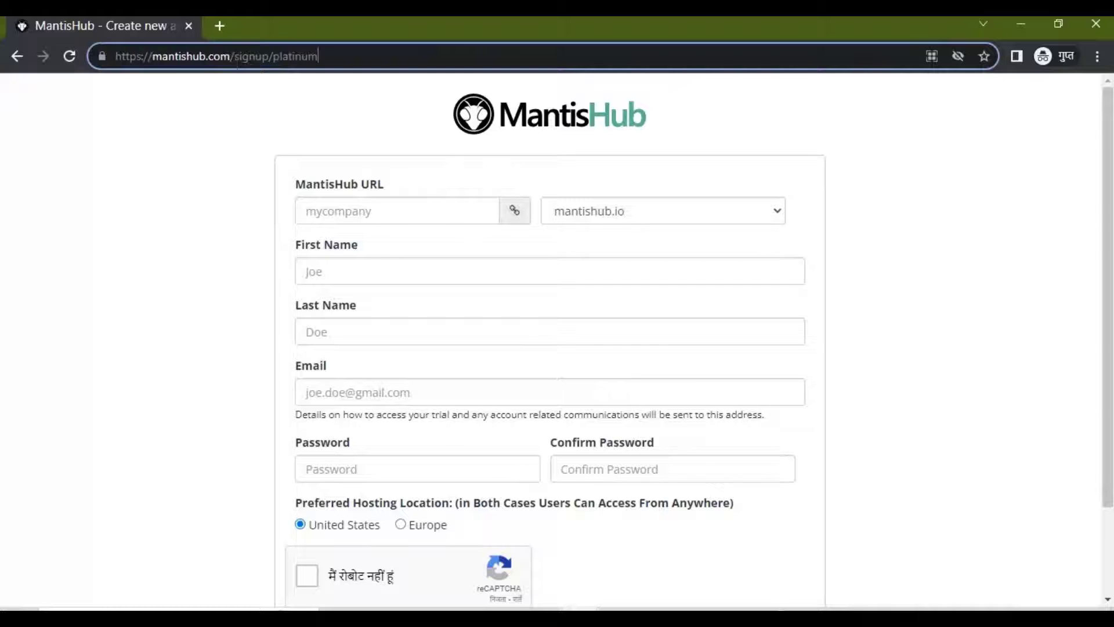
pyautogui.moveTo(273, 56); pyautogui.dragTo(334, 93)
pyautogui.click(350, 170)
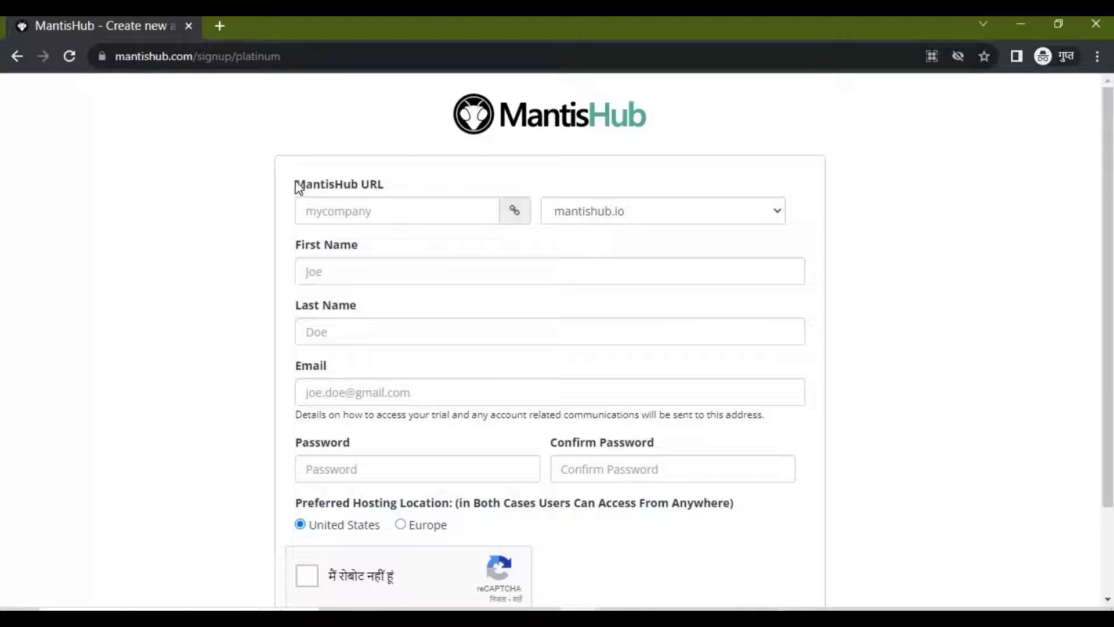
pyautogui.moveTo(298, 188); pyautogui.dragTo(403, 194)
pyautogui.click(372, 197)
# Step: Enter the new instance's site name and keep mantishub.io as its domain
pyautogui.click(364, 216)
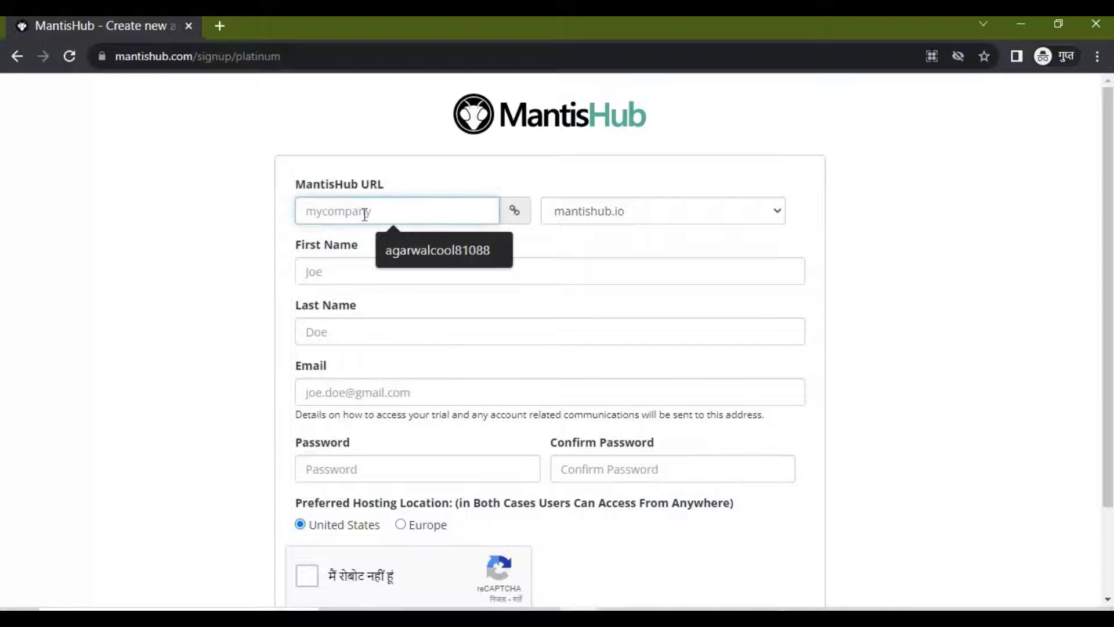
pyautogui.write('rahul')
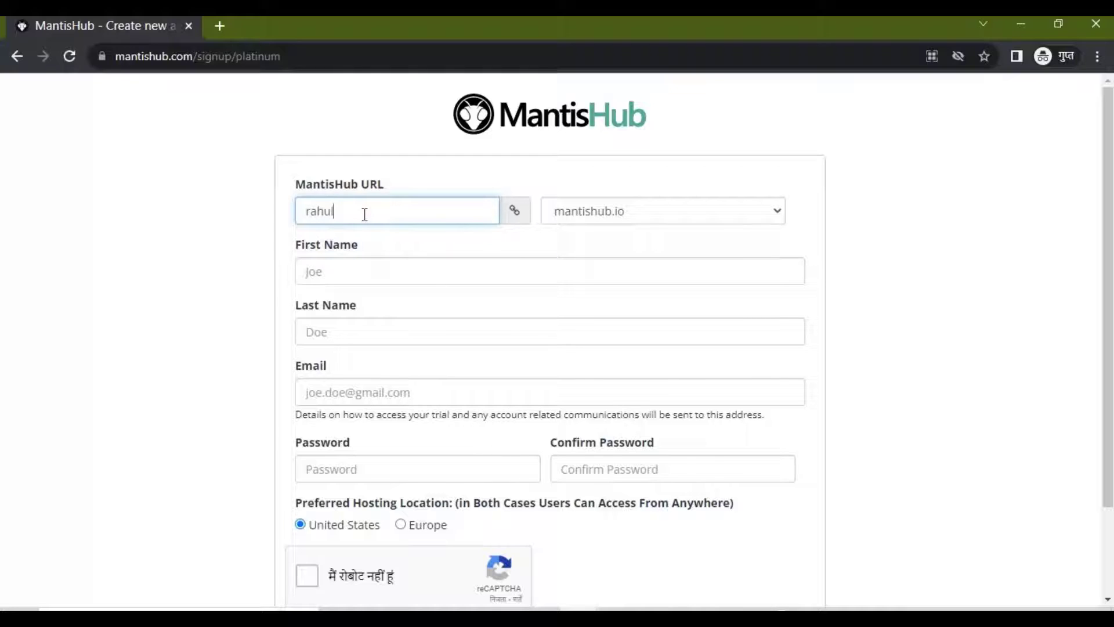
pyautogui.write('qalabs')
pyautogui.click(501, 236)
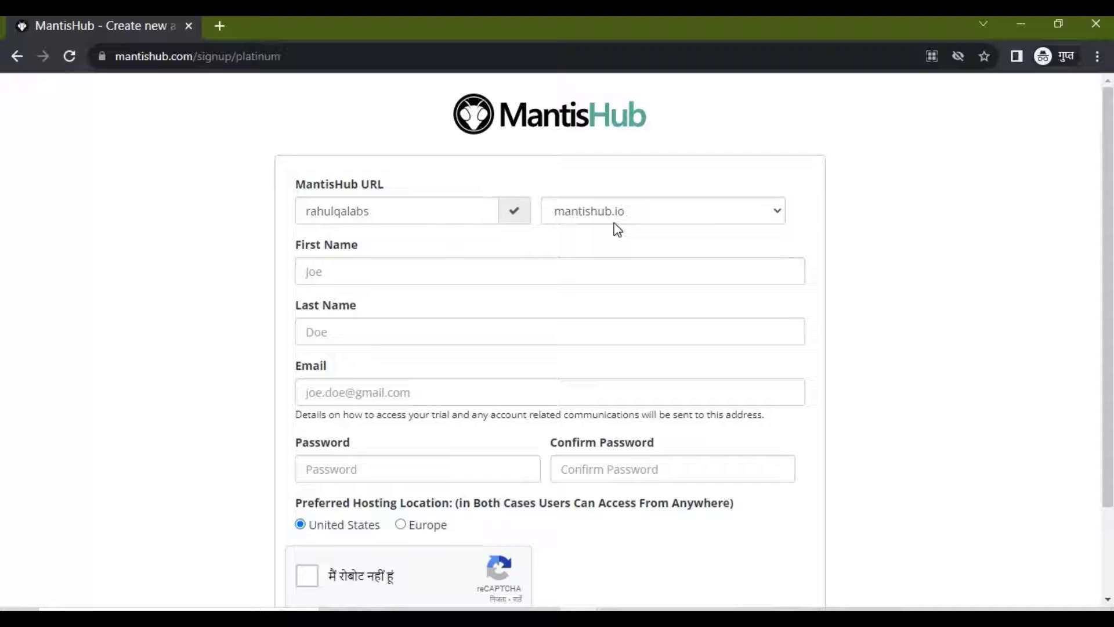
pyautogui.click(649, 214)
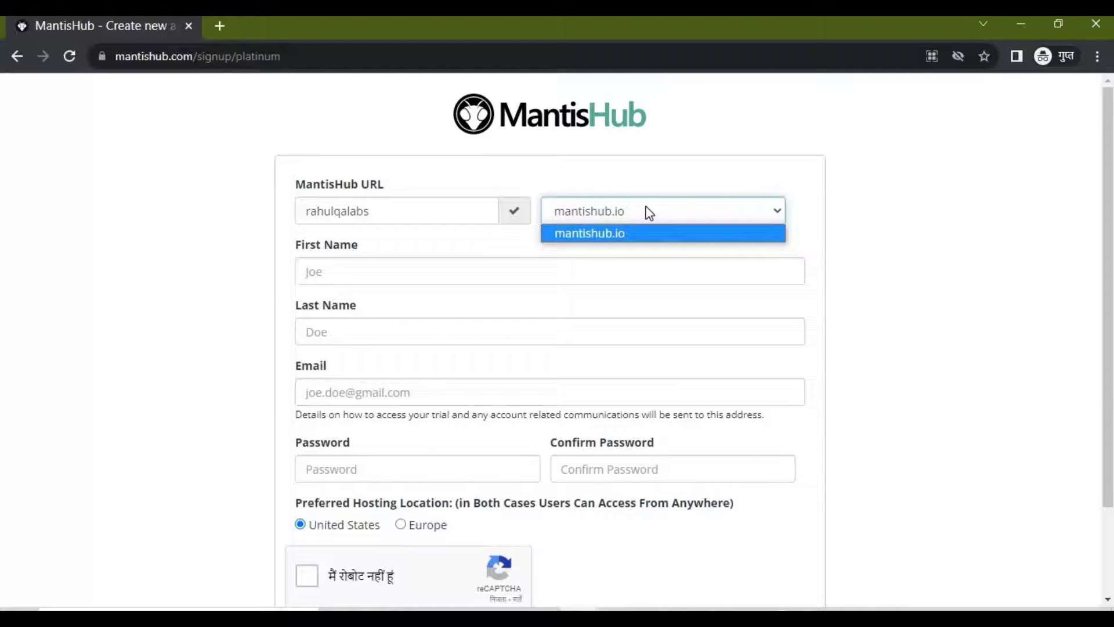
pyautogui.click(642, 228)
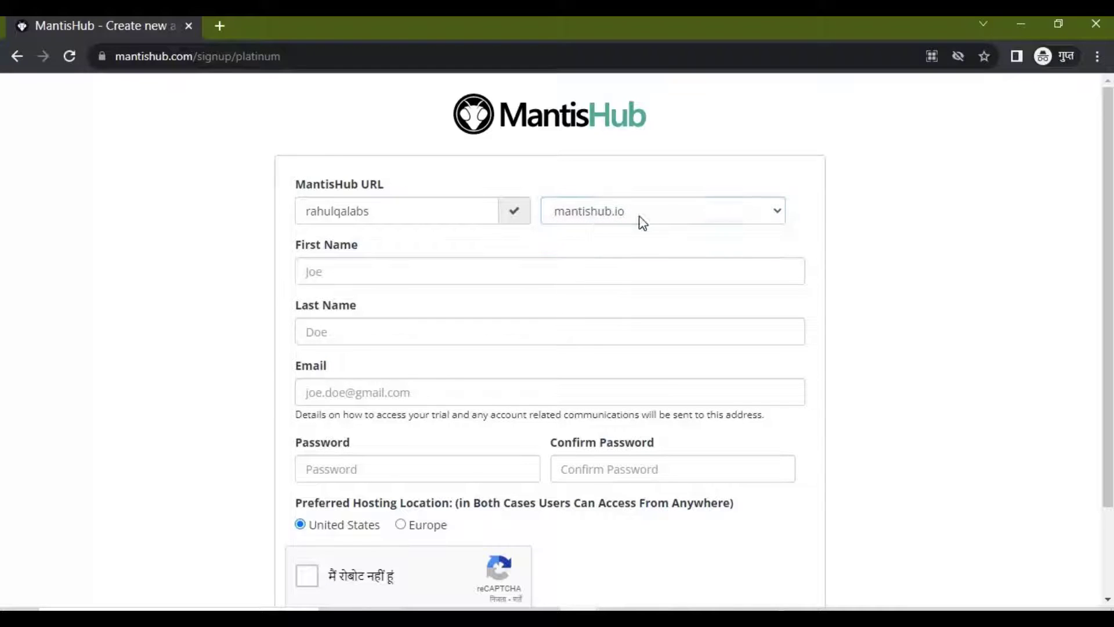
# Step: Fill in first name, last name and email, and enter the matching password twice
pyautogui.click(349, 276)
pyautogui.click(400, 307)
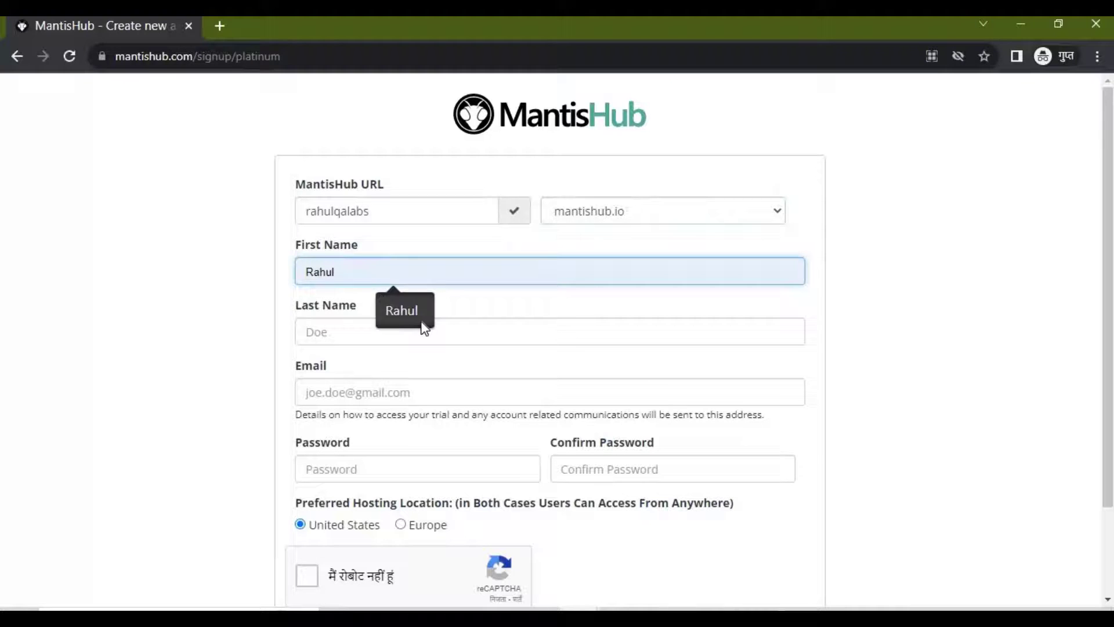
pyautogui.click(357, 335)
pyautogui.click(410, 372)
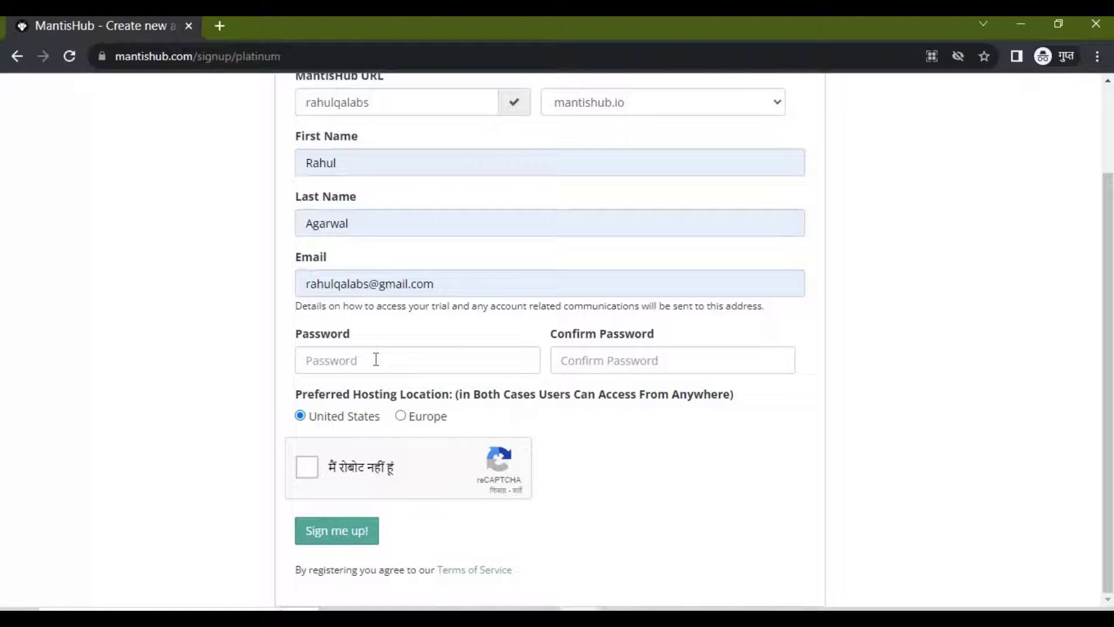
pyautogui.click(376, 360)
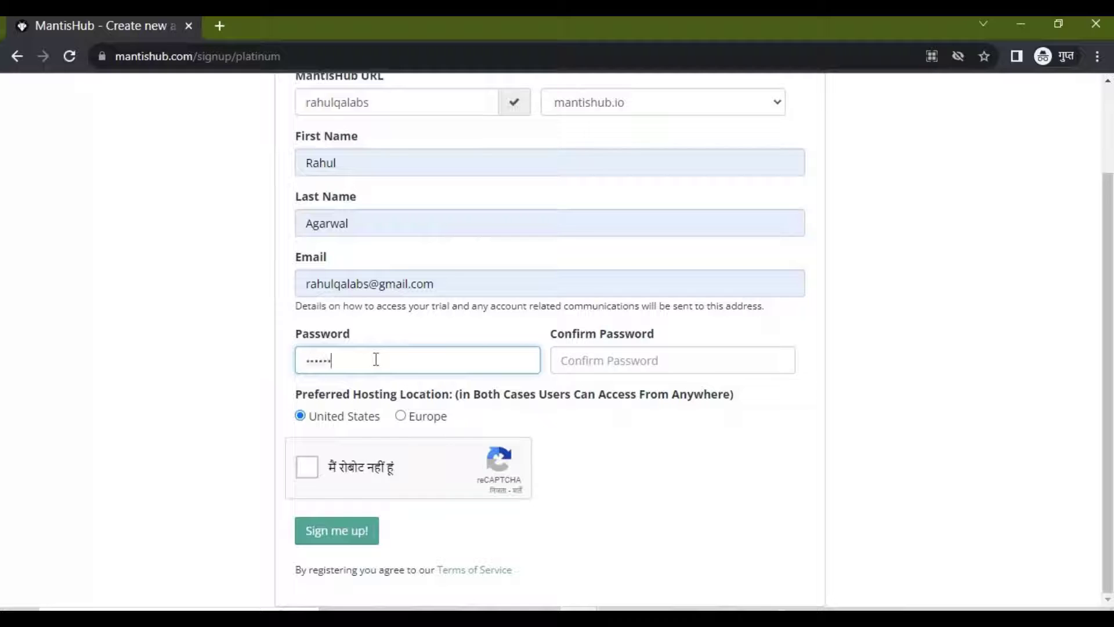
pyautogui.click(600, 360)
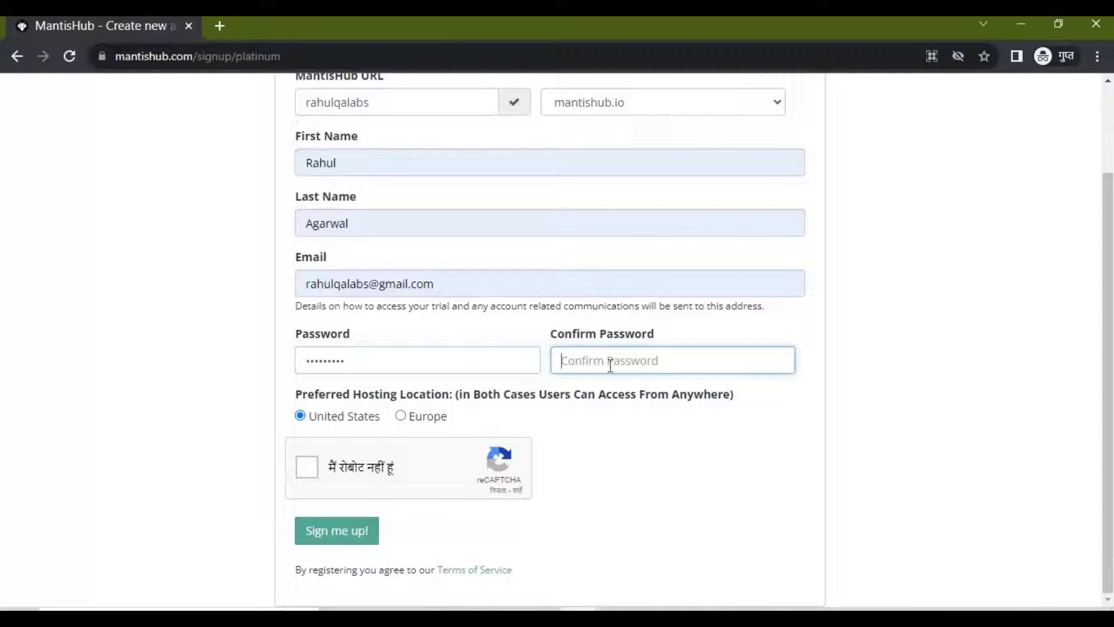
# Step: Highlight the hosting location heading and note, leaving United States selected
pyautogui.moveTo(296, 394)
pyautogui.mouseDown()
pyautogui.moveTo(472, 398)
pyautogui.moveTo(517, 415)
pyautogui.mouseUp()
pyautogui.click(490, 421)
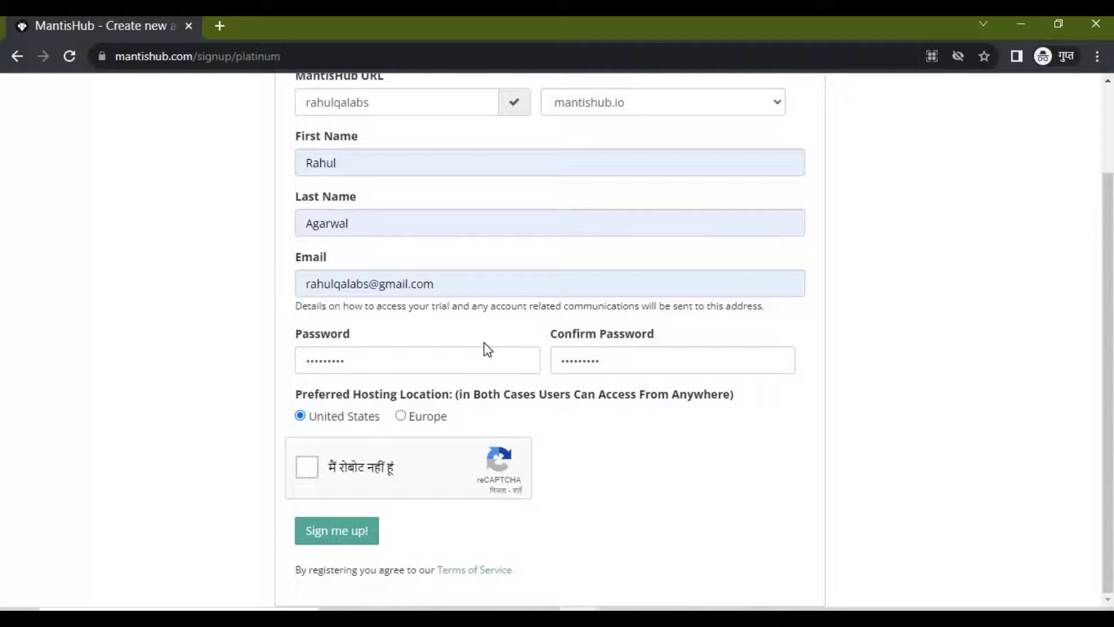
pyautogui.moveTo(503, 400); pyautogui.dragTo(729, 398)
pyautogui.click(664, 454)
# Step: Tick the reCAPTCHA, select the four bus tiles and verify the challenge
pyautogui.click(308, 470)
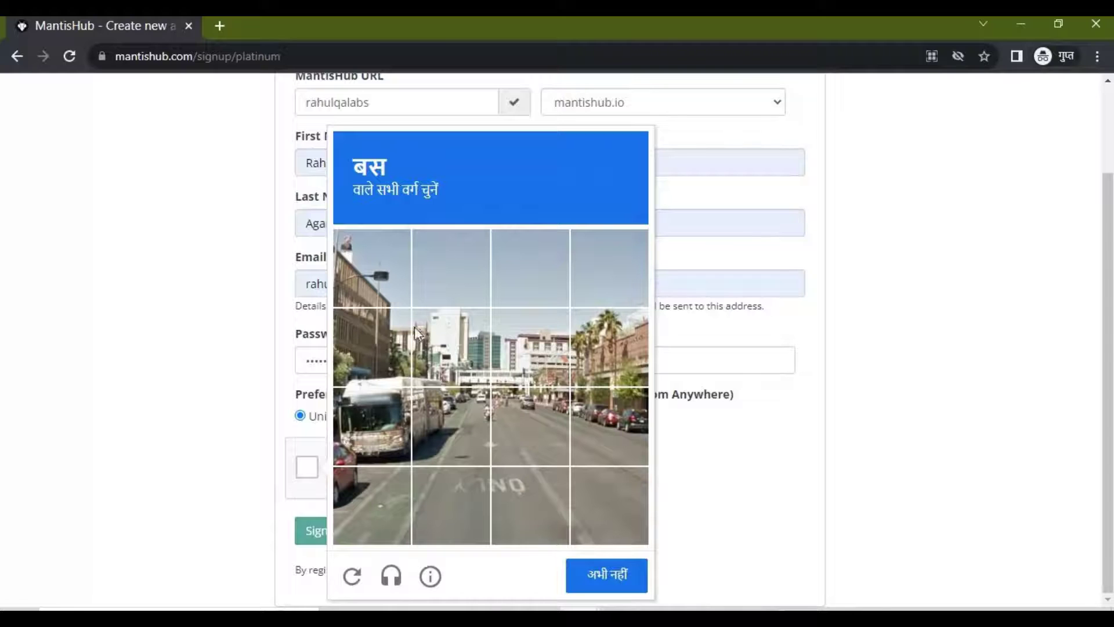
pyautogui.click(377, 416)
pyautogui.click(450, 426)
pyautogui.click(449, 349)
pyautogui.click(384, 357)
pyautogui.click(607, 574)
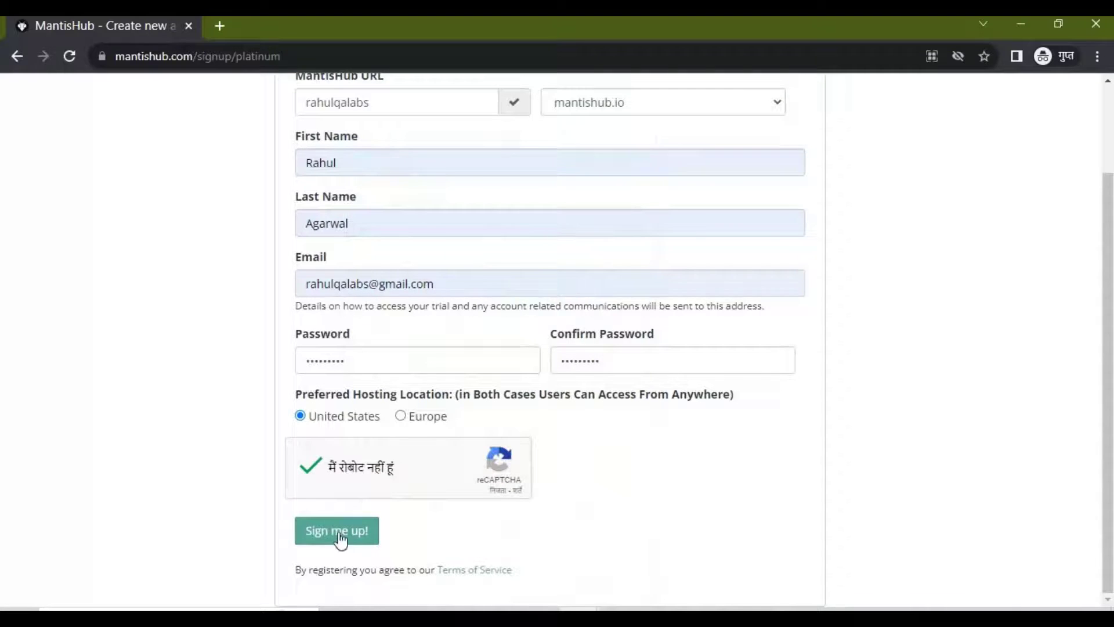
# Step: Submit the form with 'Sign me up!' and wait for the instance setup
pyautogui.click(335, 531)
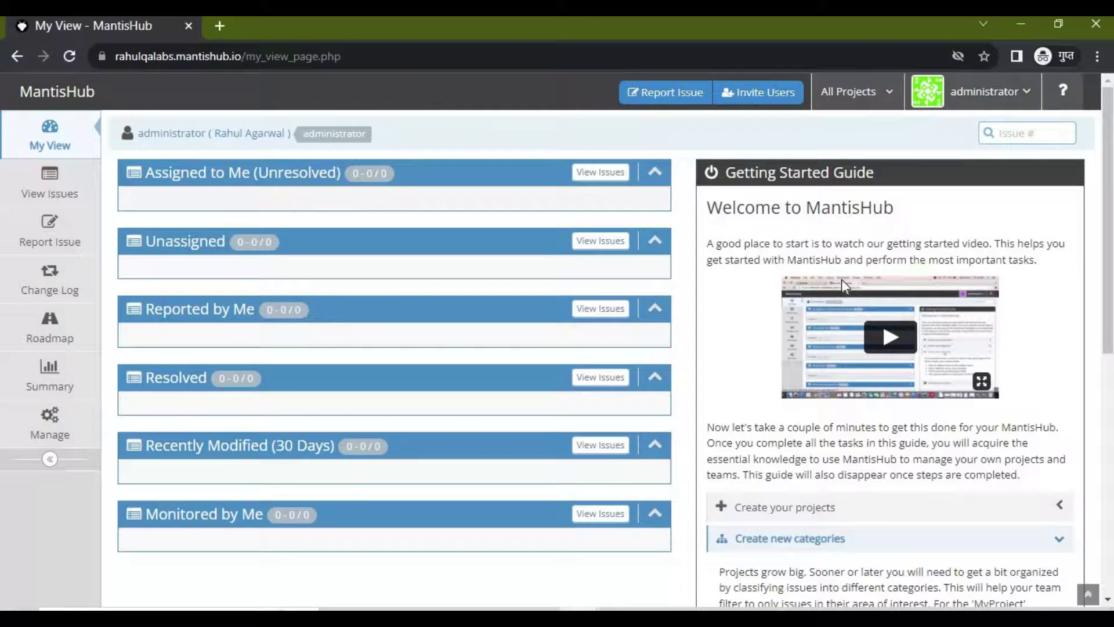
pyautogui.scroll(-1, 209, 420)
pyautogui.scroll(1, 139, 366)
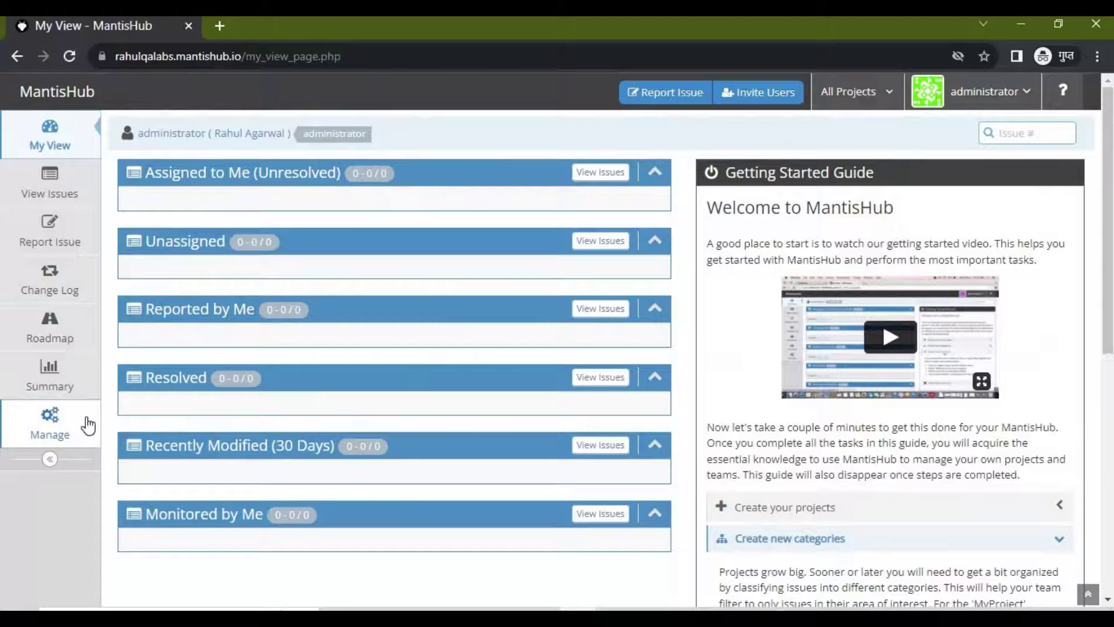
# Step: Open Manage from the left sidebar
pyautogui.click(49, 432)
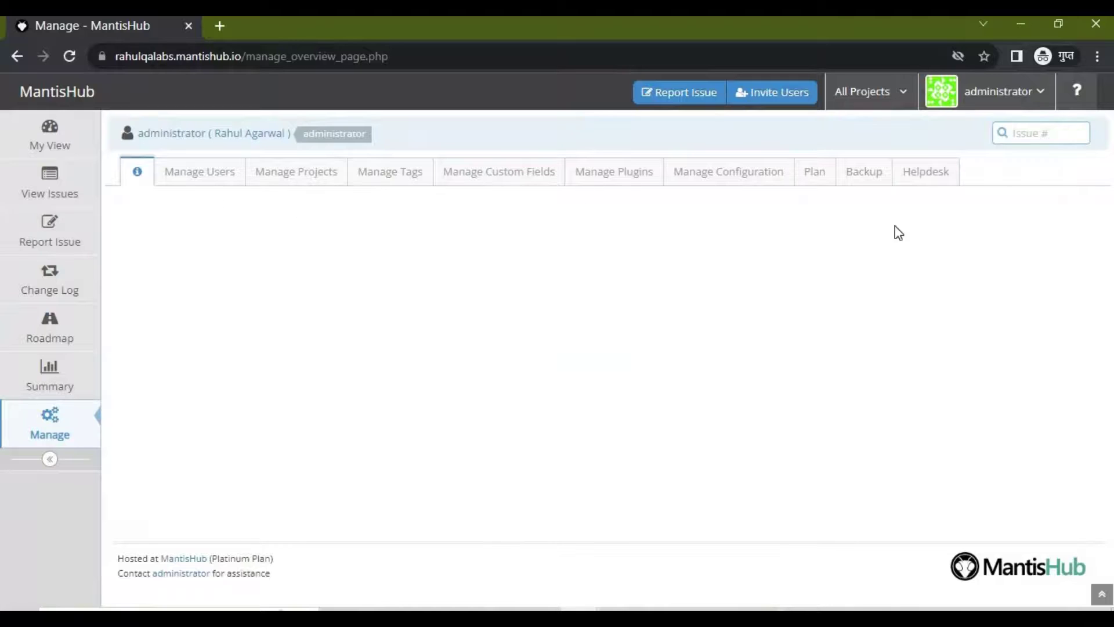
# Step: On the Plan tab, highlight the Platinum (trial) level, Projects row and issue limit
pyautogui.click(823, 181)
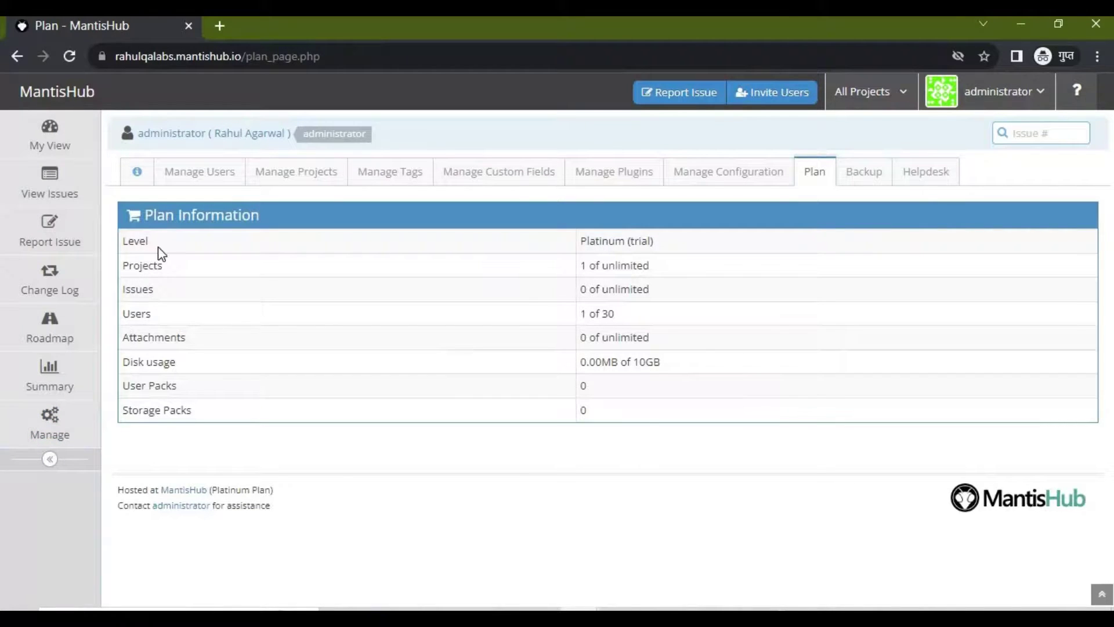
pyautogui.moveTo(659, 241); pyautogui.dragTo(579, 241)
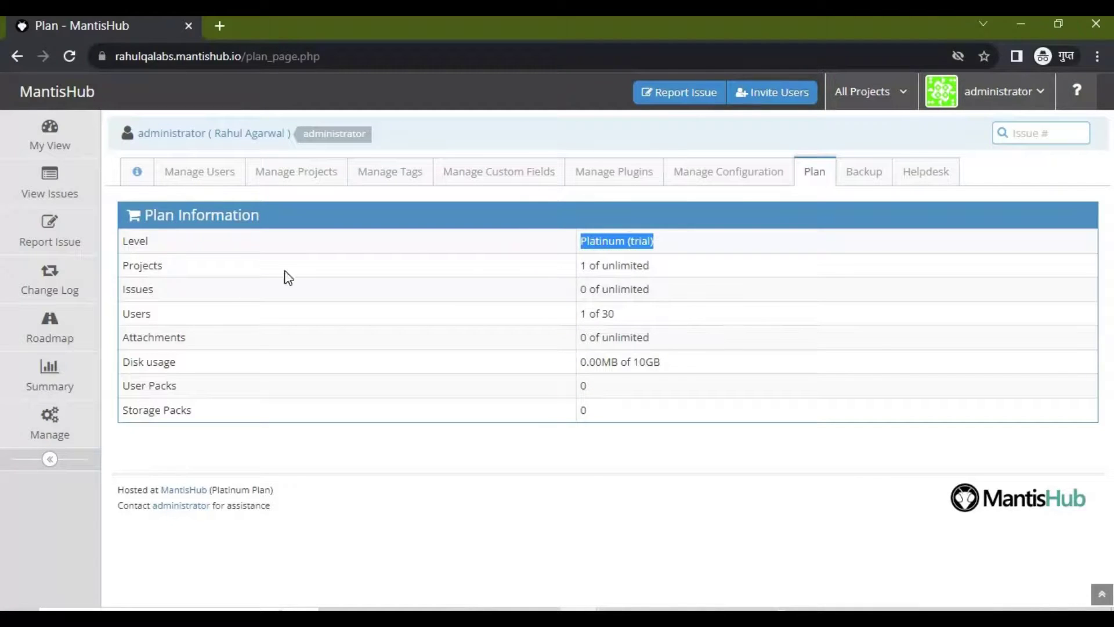
pyautogui.click(131, 272)
pyautogui.moveTo(131, 273); pyautogui.dragTo(609, 248)
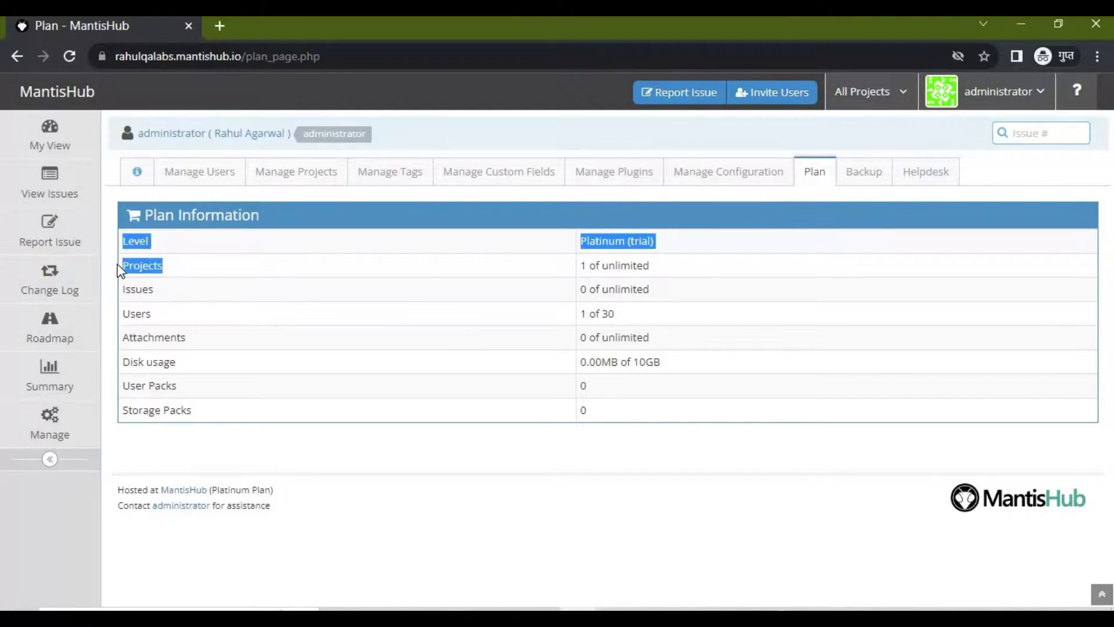
pyautogui.click(667, 270)
pyautogui.moveTo(159, 288); pyautogui.dragTo(122, 293)
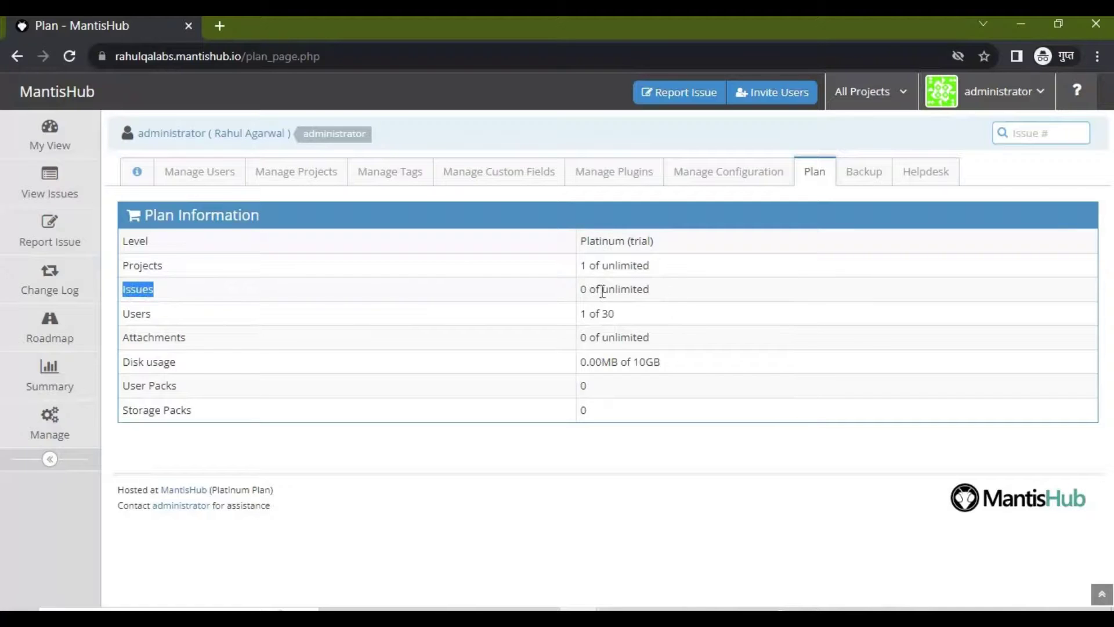
pyautogui.moveTo(602, 290); pyautogui.dragTo(704, 300)
pyautogui.click(700, 303)
# Step: Highlight users 1 of 30, unlimited attachments and 0.00MB of 10GB disk, then return to My View
pyautogui.moveTo(161, 314); pyautogui.dragTo(122, 316)
pyautogui.moveTo(626, 324); pyautogui.dragTo(574, 315)
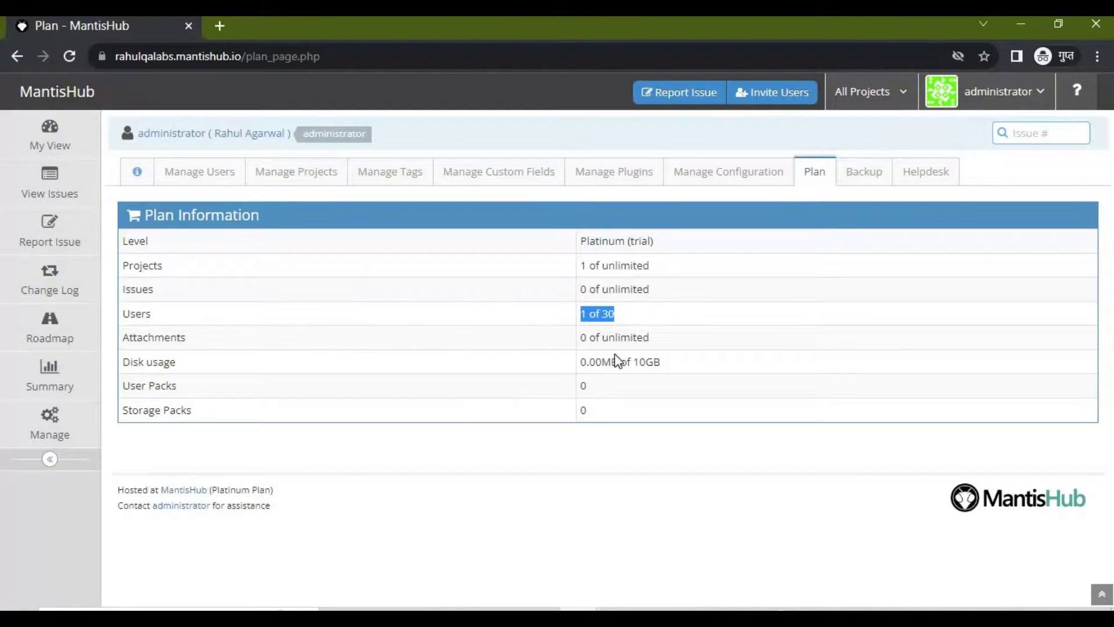
pyautogui.moveTo(185, 338); pyautogui.dragTo(122, 338)
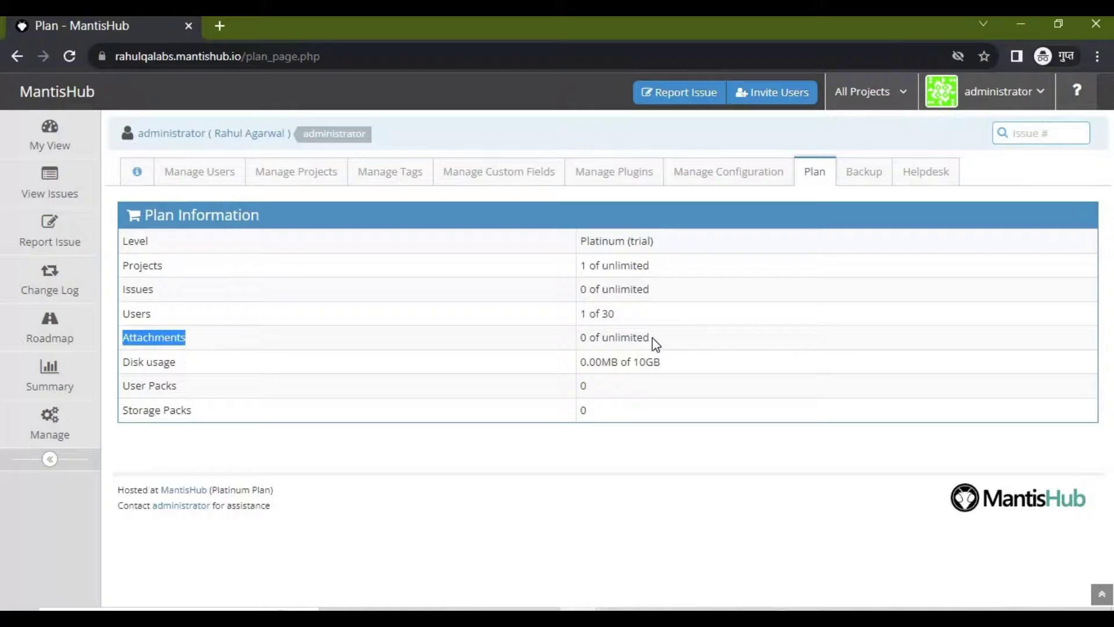
pyautogui.moveTo(653, 338); pyautogui.dragTo(579, 340)
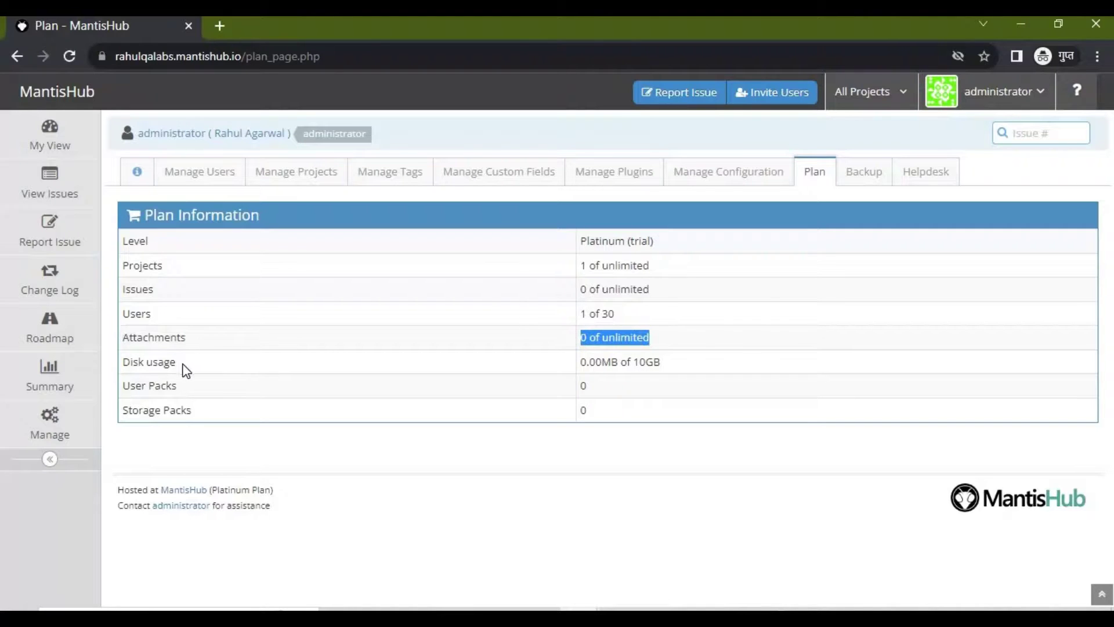
pyautogui.moveTo(181, 364); pyautogui.dragTo(122, 364)
pyautogui.click(650, 406)
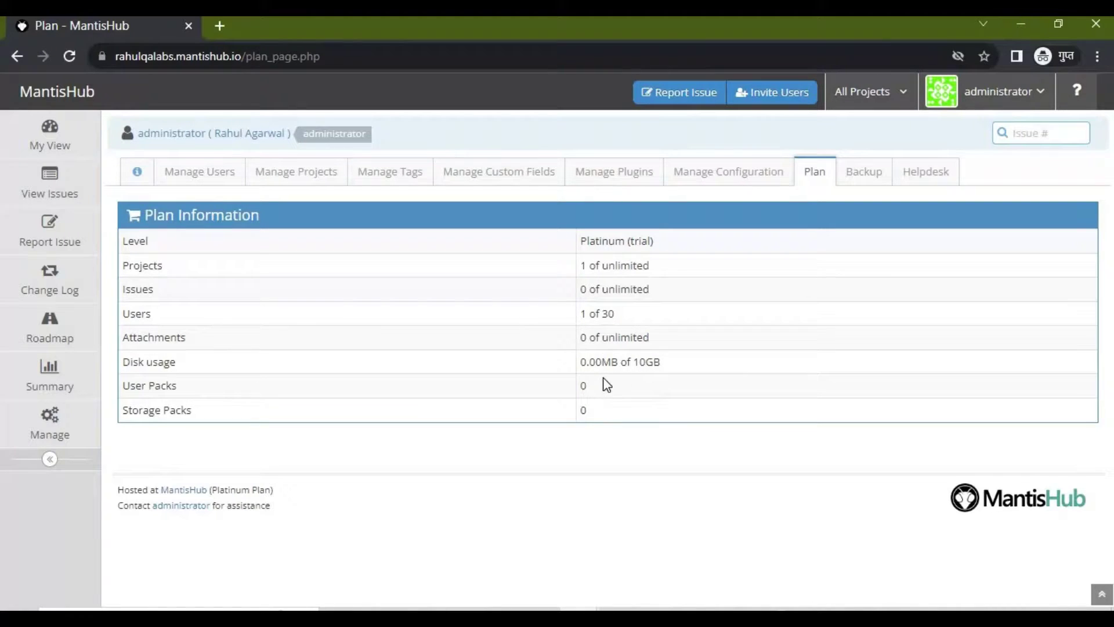
pyautogui.moveTo(667, 366); pyautogui.dragTo(568, 368)
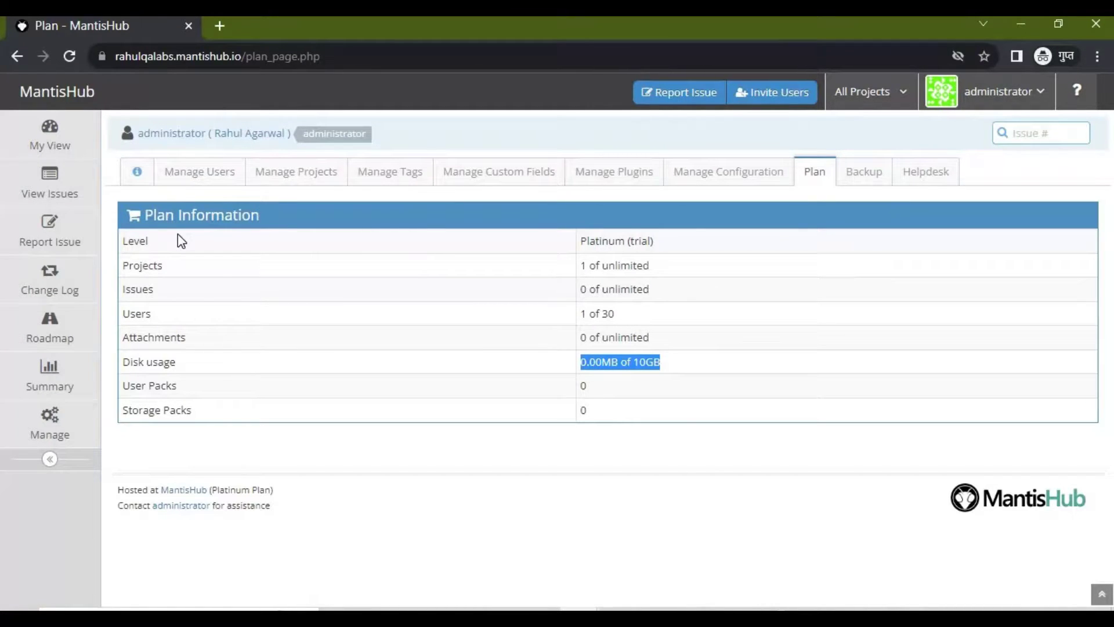
pyautogui.click(50, 140)
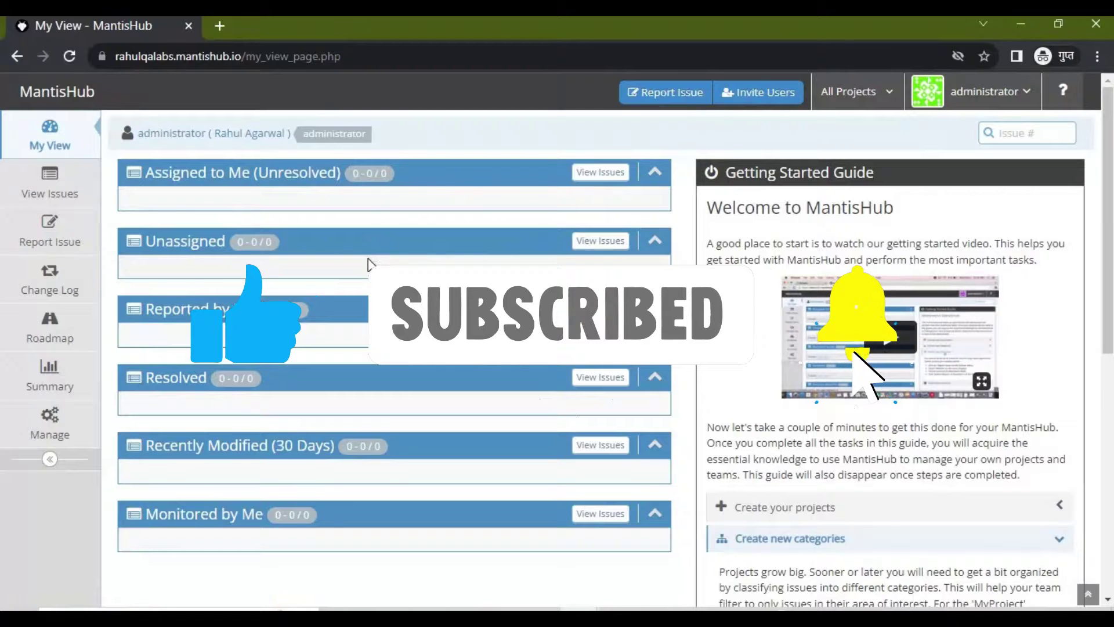
# Step: Switch the project selector to MyProject and open its View Issues list
pyautogui.click(867, 103)
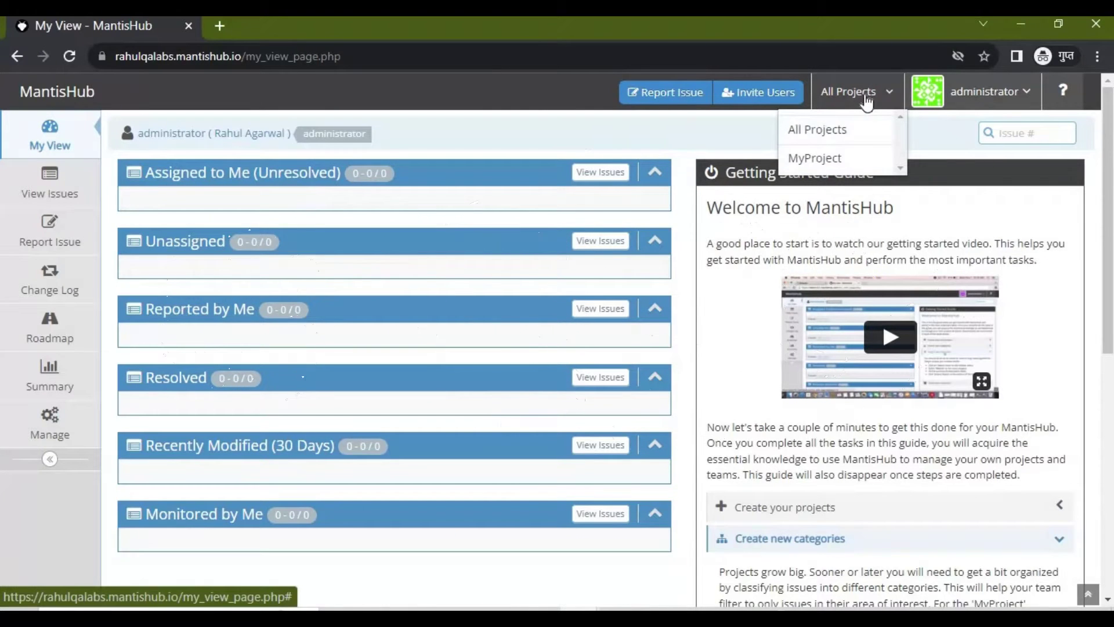
pyautogui.click(833, 160)
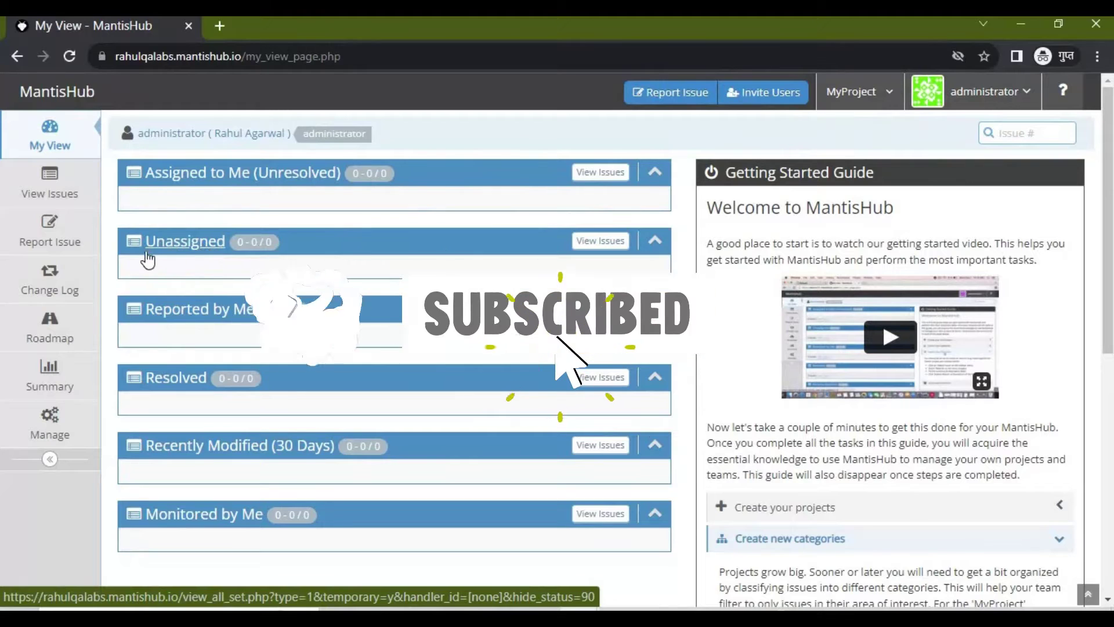
pyautogui.click(39, 196)
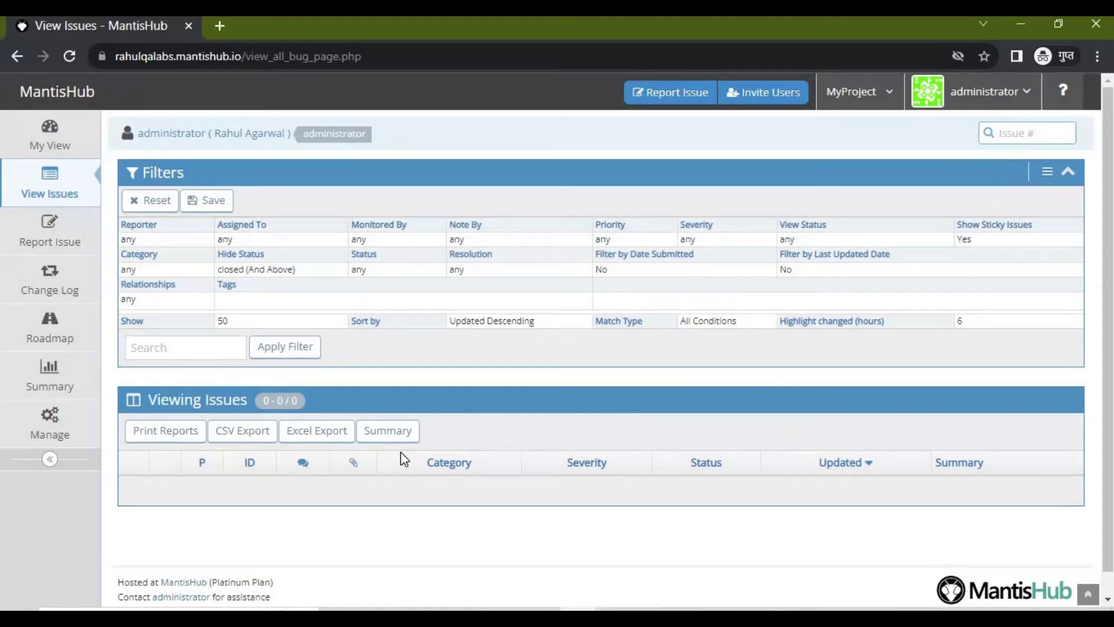
# Step: Visit the Report Issue, Change Log and Roadmap pages, then go back to My View
pyautogui.click(50, 242)
pyautogui.click(61, 289)
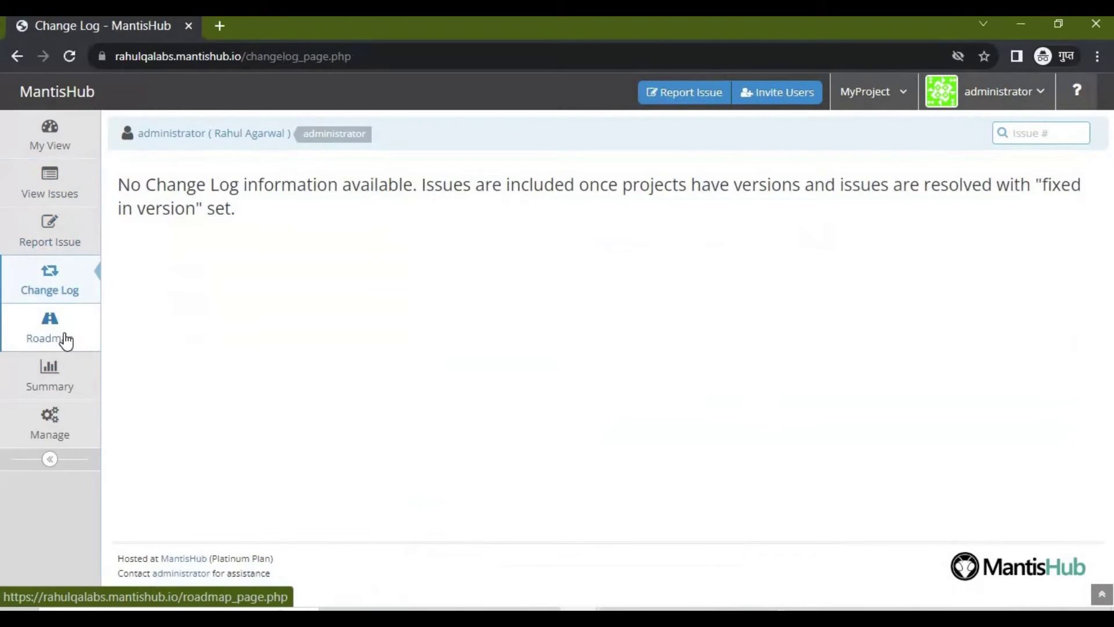
pyautogui.click(66, 339)
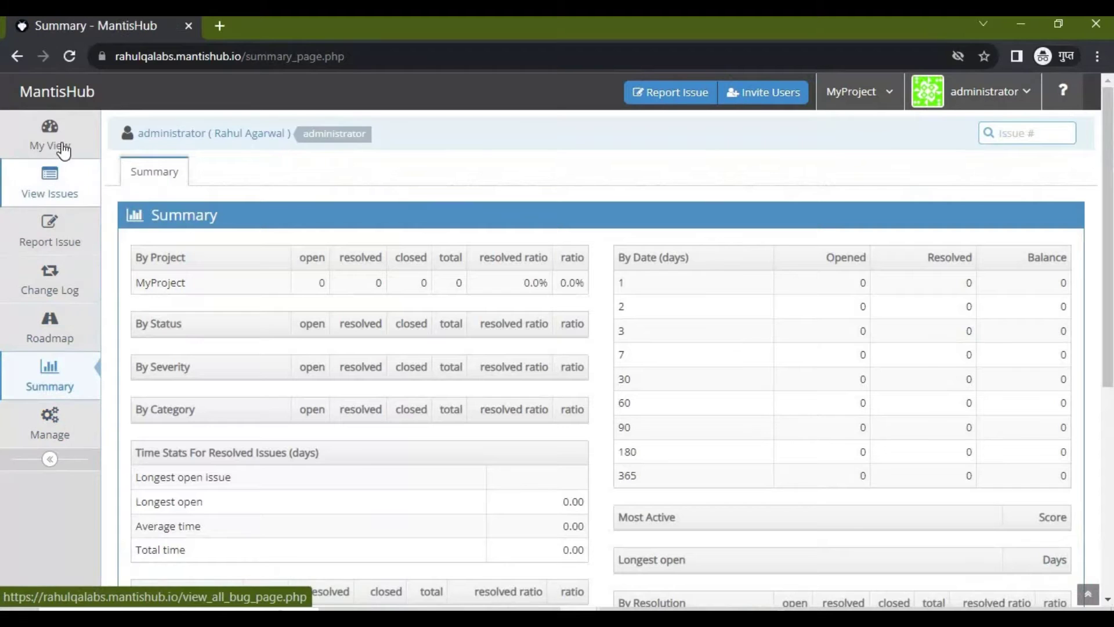
pyautogui.click(50, 135)
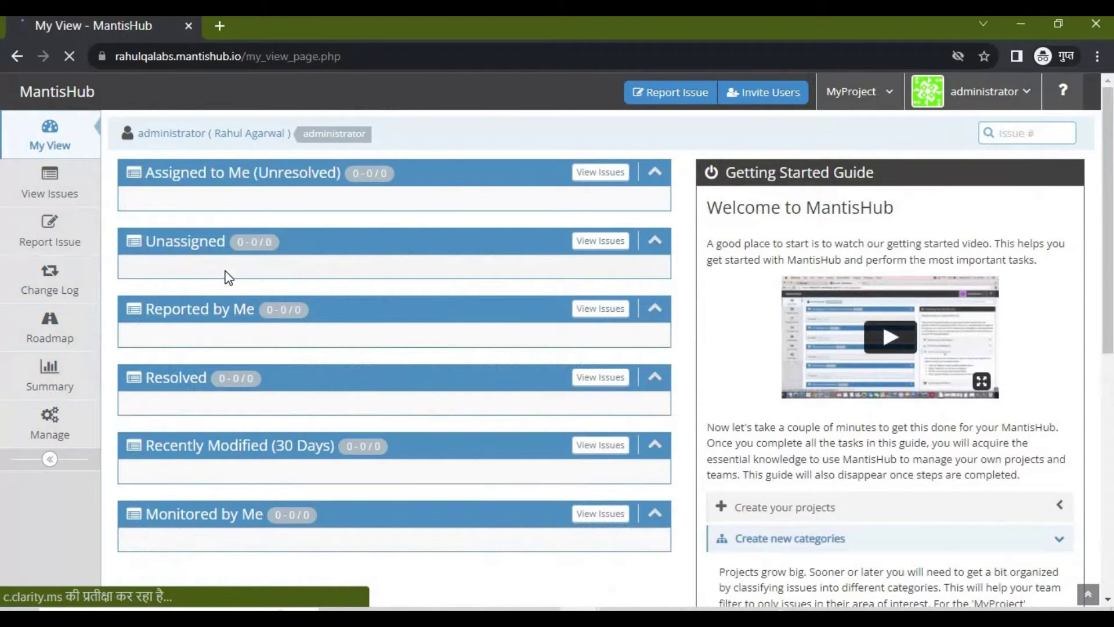